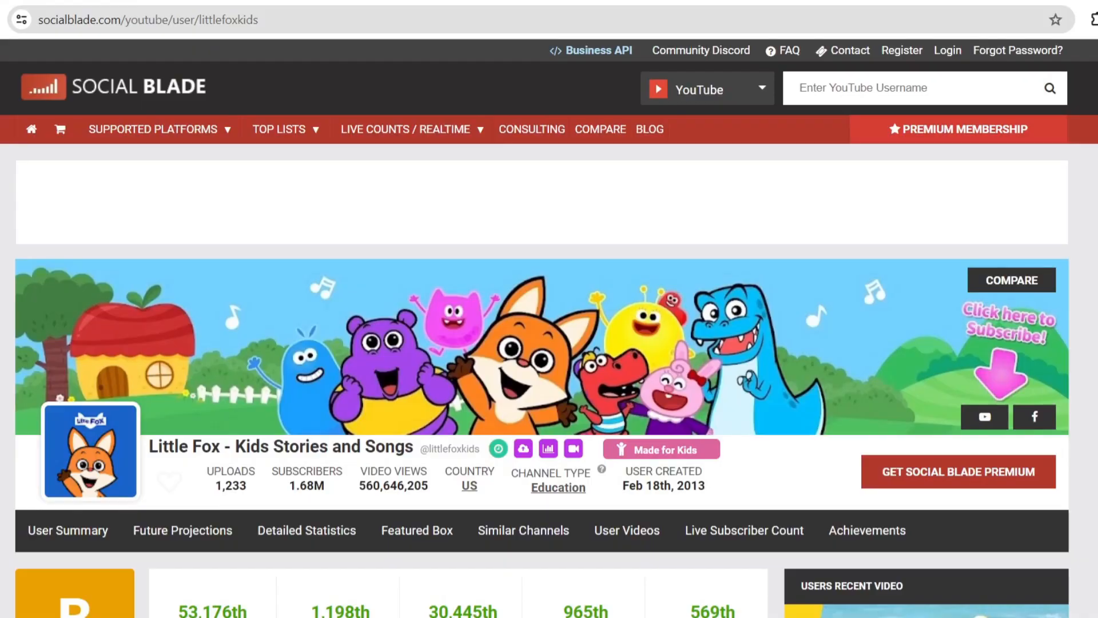
Examine Little Fox's Social Blade statistics and the YouTube video pages of Kids Learn and Grow and BabyBus
{"action": "scroll", "coordinate": [549, 328], "scroll_direction": "down", "scroll_amount": 3}
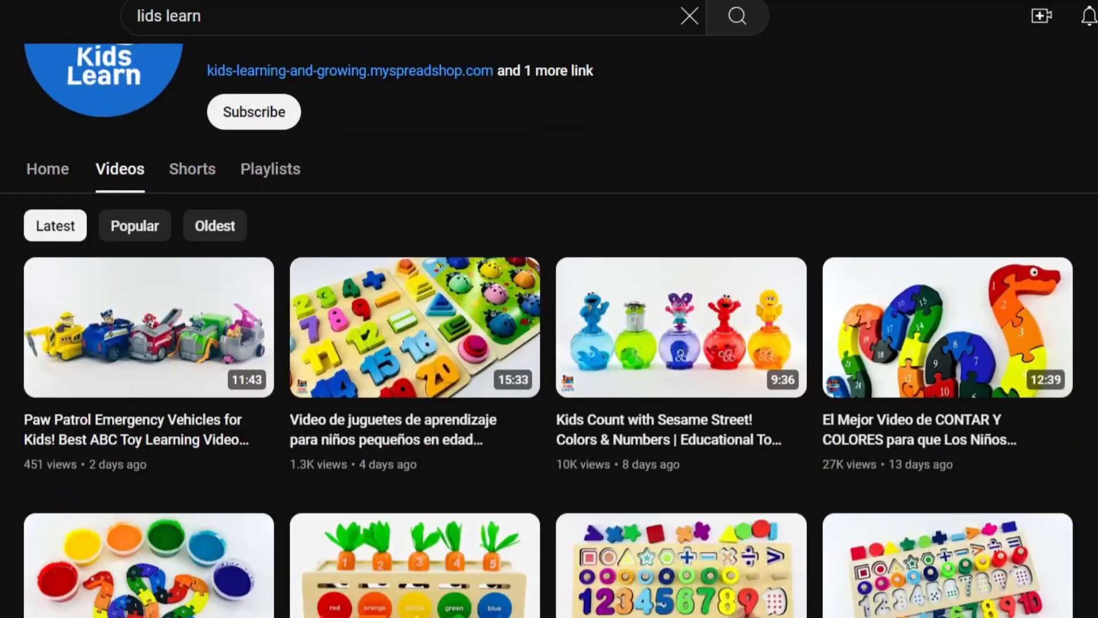
{"action": "scroll", "coordinate": [549, 330], "scroll_direction": "up", "scroll_amount": 3}
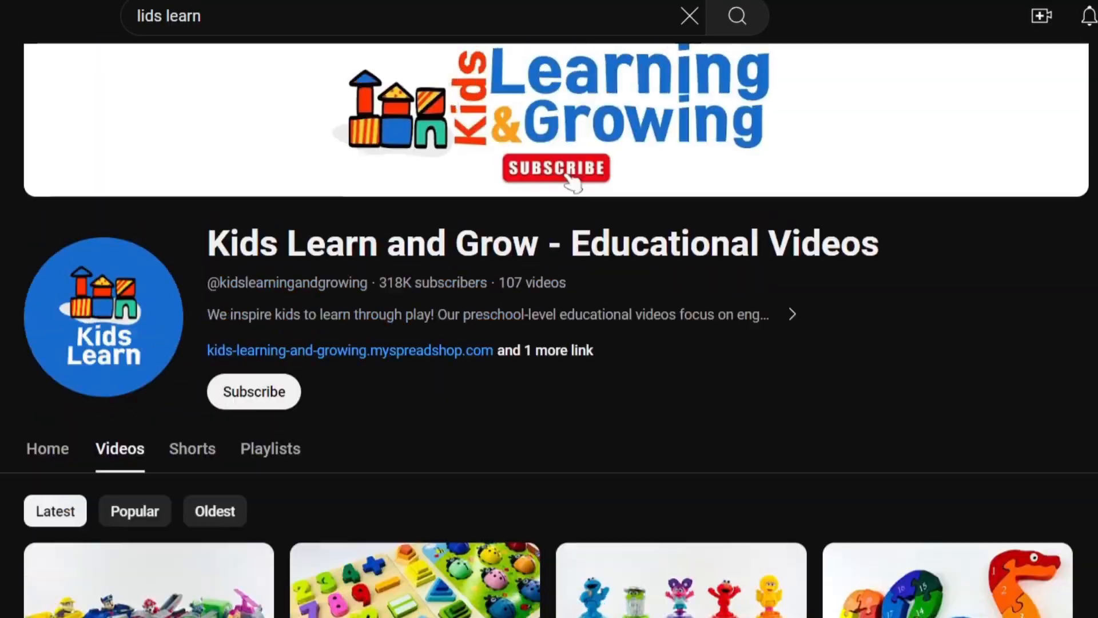
{"action": "scroll", "coordinate": [549, 331], "scroll_direction": "down", "scroll_amount": 4}
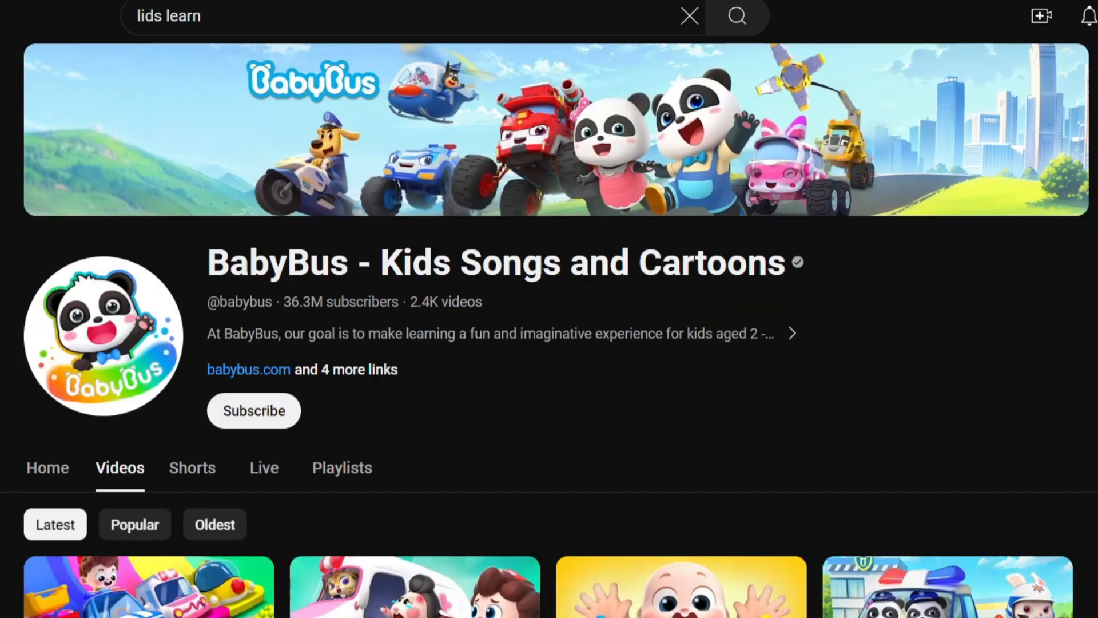
{"action": "scroll", "coordinate": [549, 331], "scroll_direction": "down", "scroll_amount": 12}
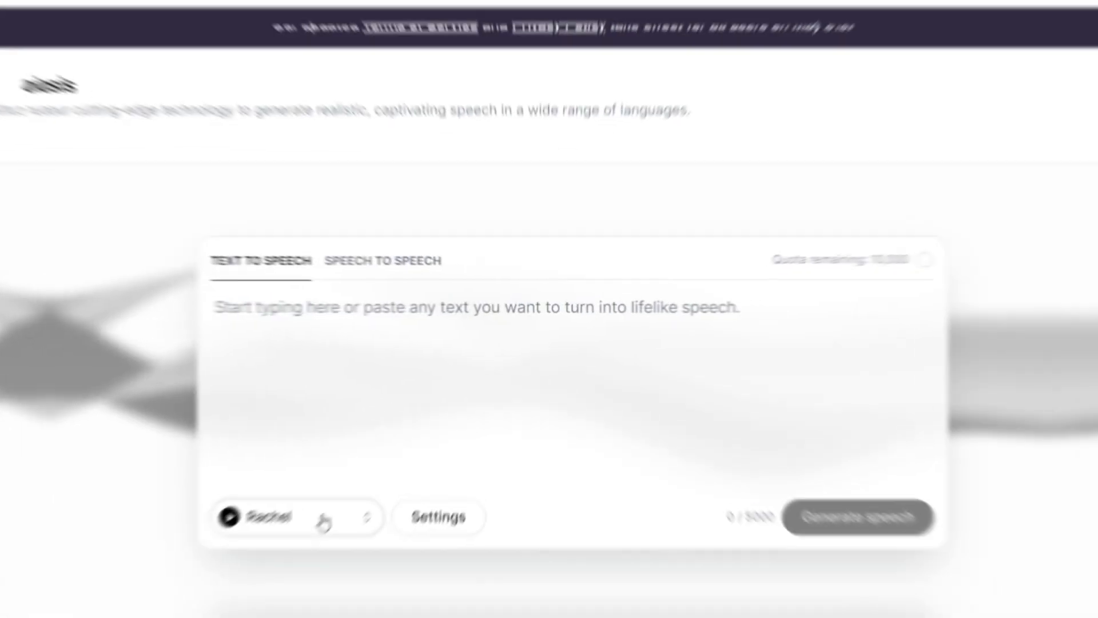
{"action": "left_click", "coordinate": [319, 521]}
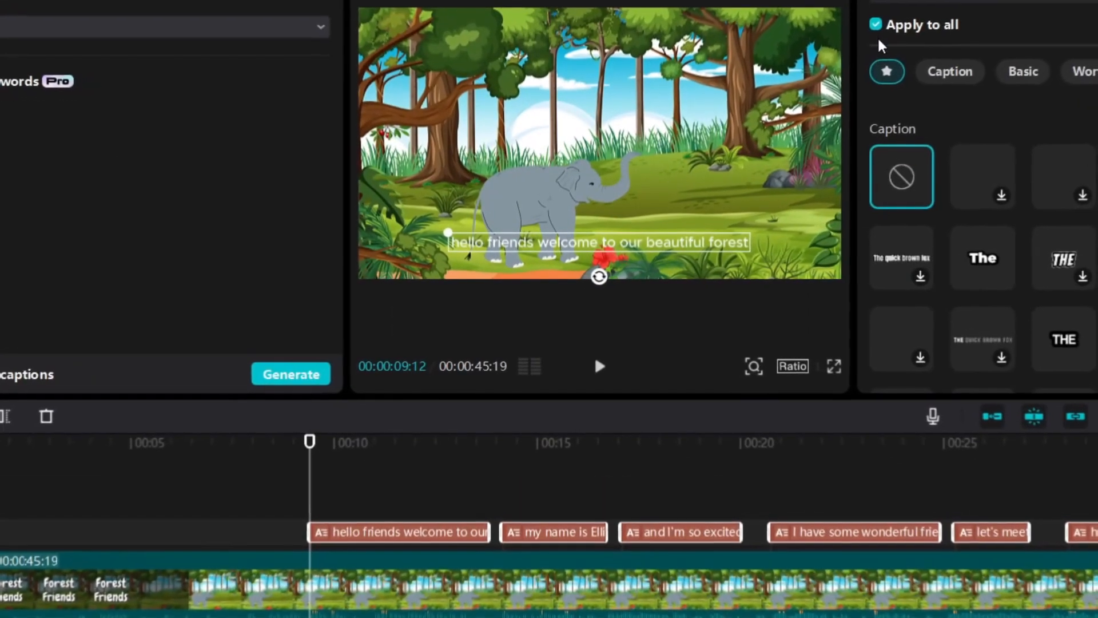
{"action": "left_click", "coordinate": [862, 35]}
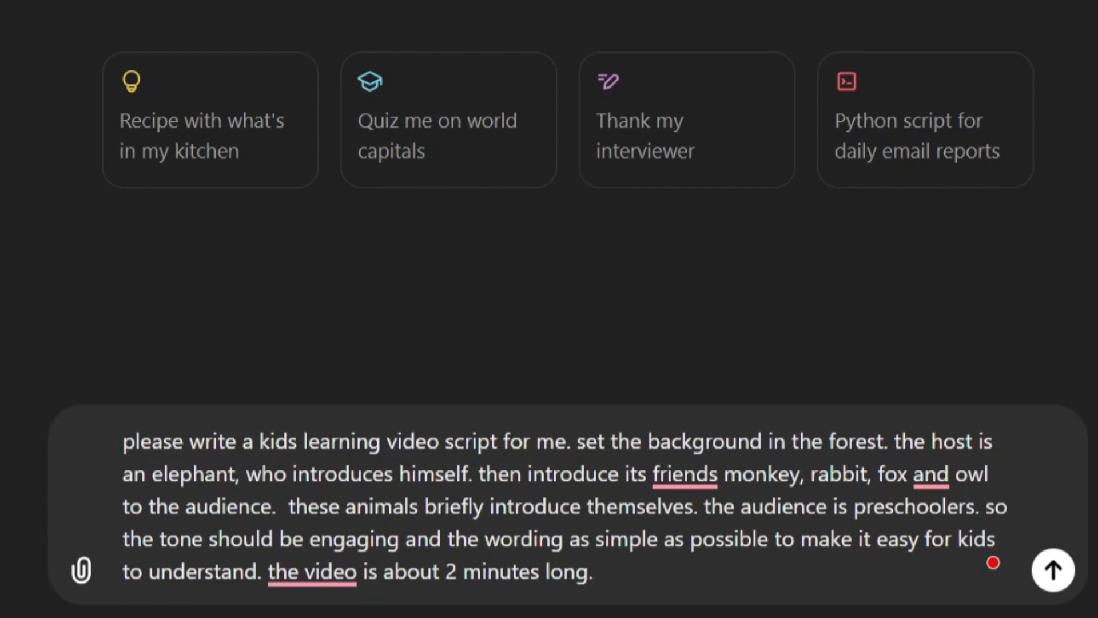
Submit the ChatGPT prompt for a 2-minute preschool forest video script hosted by an elephant, and review the generated script
{"action": "key", "text": "Return"}
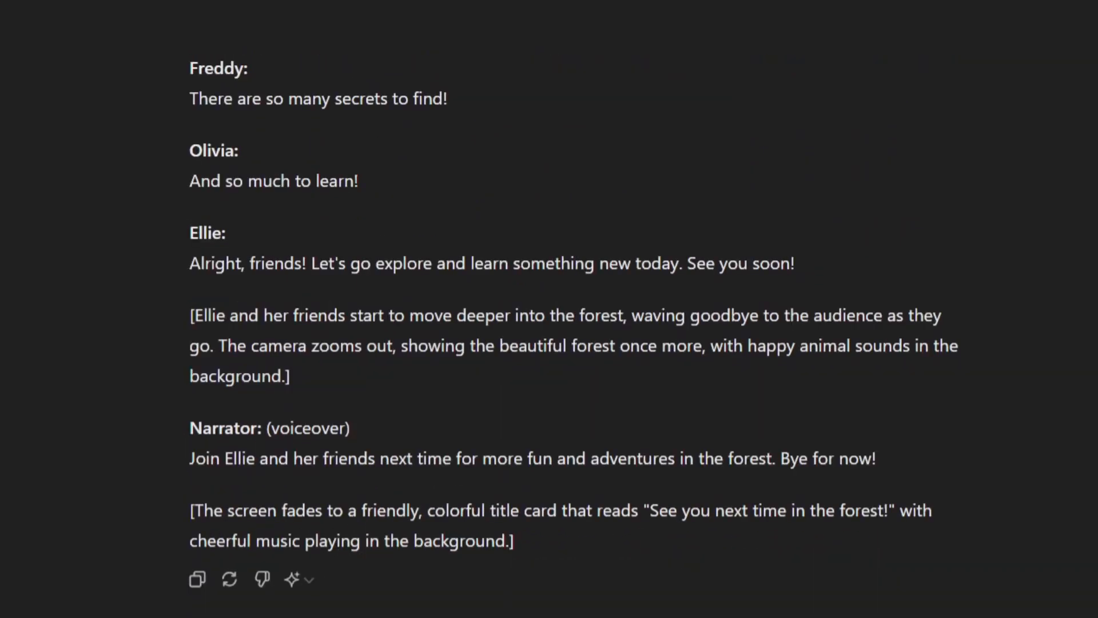
{"action": "scroll", "coordinate": [572, 309], "scroll_direction": "up", "scroll_amount": 15}
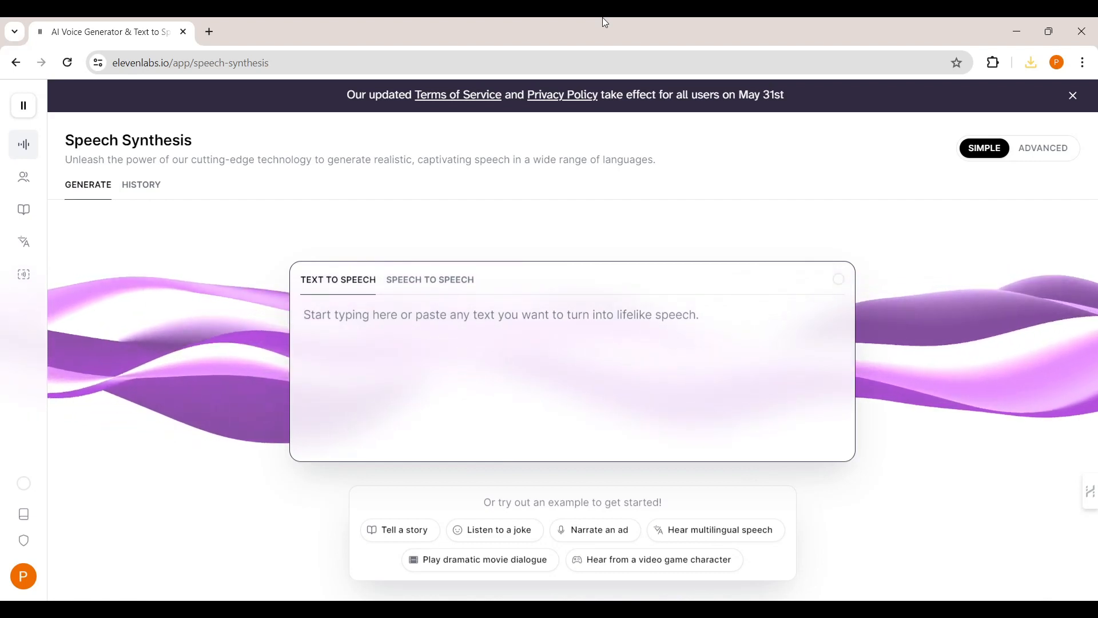
Switch to ElevenLabs and search the Voice Library for childish voices in the Narrative & Story category
{"action": "mouse_move", "coordinate": [30, 104]}
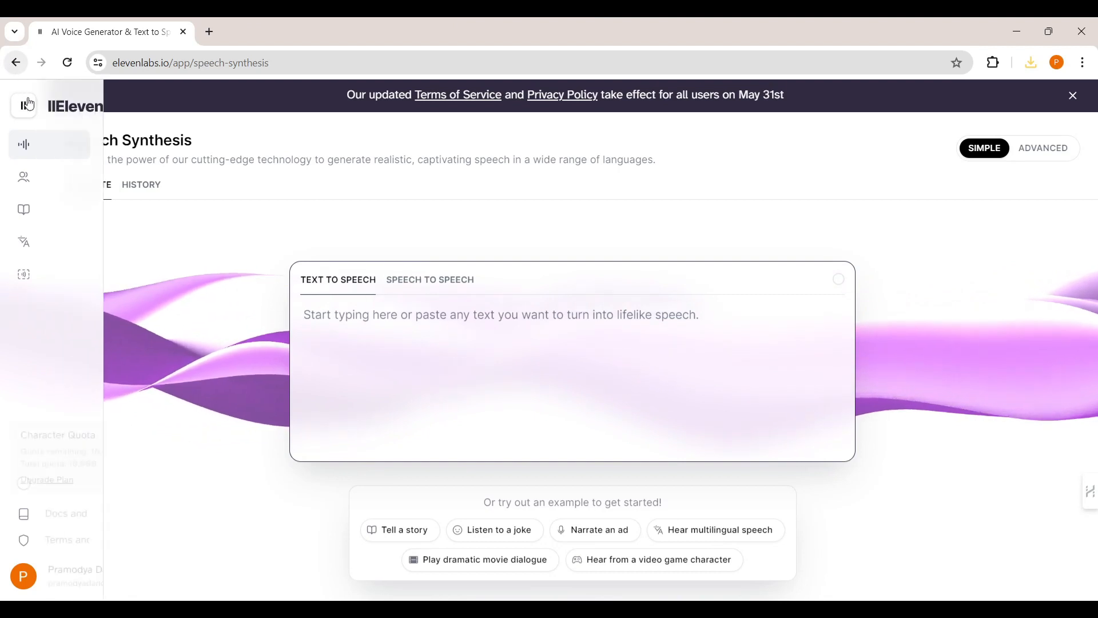
{"action": "left_click", "coordinate": [74, 188]}
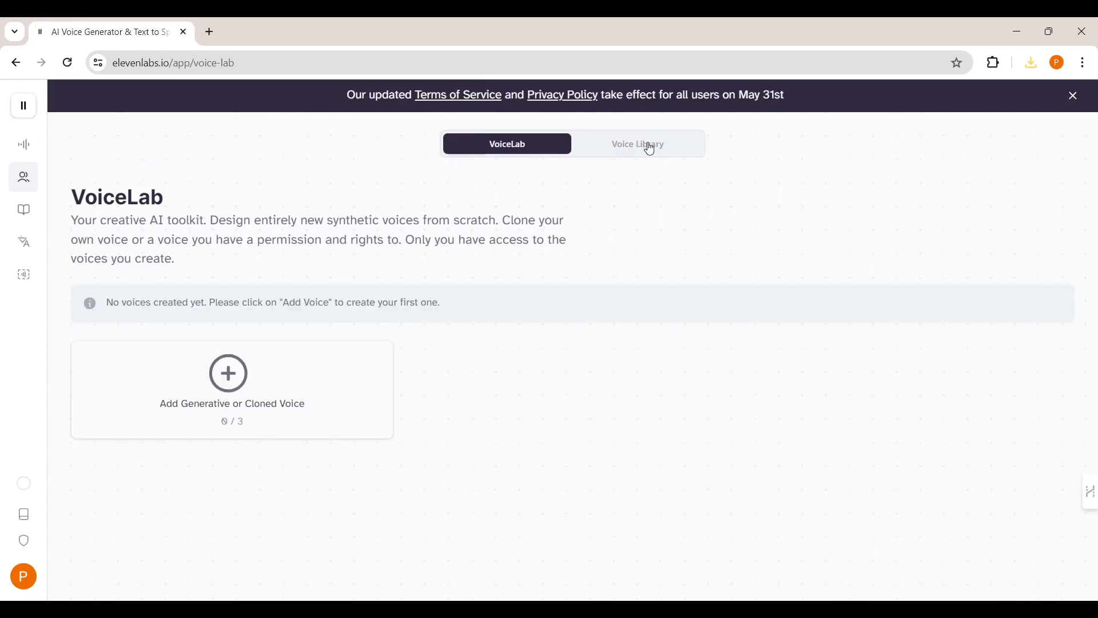
{"action": "left_click", "coordinate": [651, 148]}
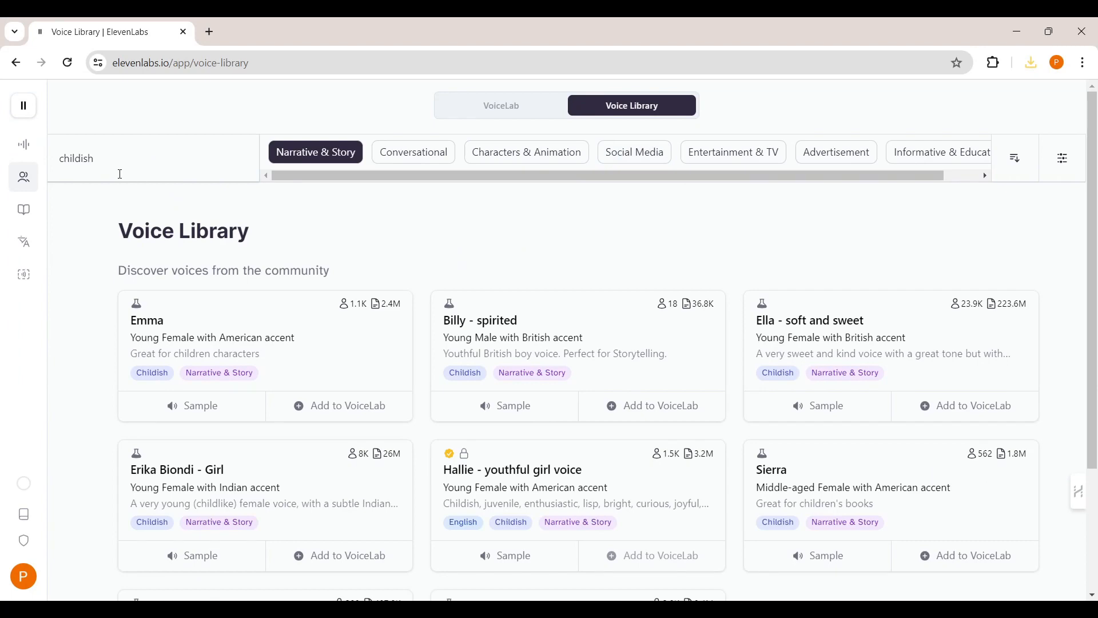
{"action": "left_click", "coordinate": [120, 174]}
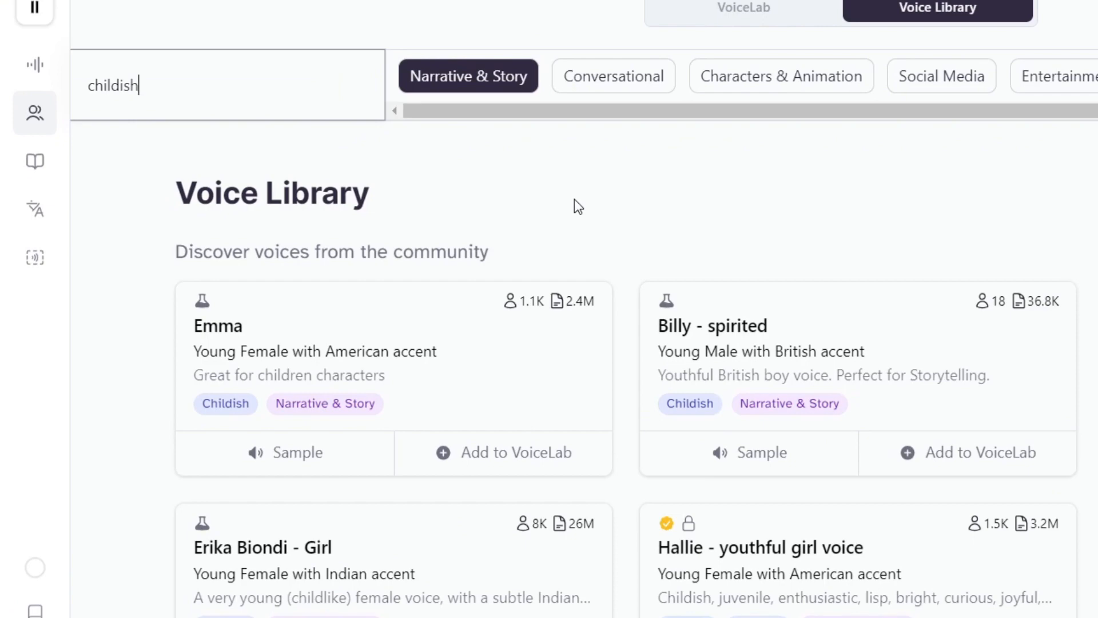
Play the Emma and Billy - spirited voice samples, and add Billy - spirited to VoiceLab under the name Elephant
{"action": "left_click", "coordinate": [282, 462]}
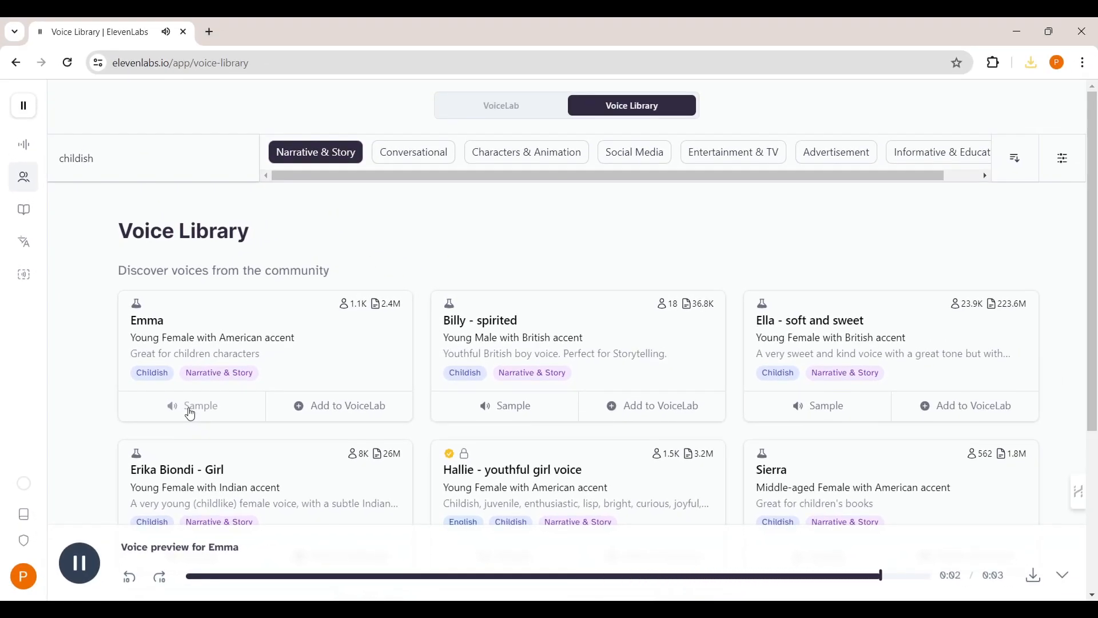
{"action": "left_click", "coordinate": [497, 419]}
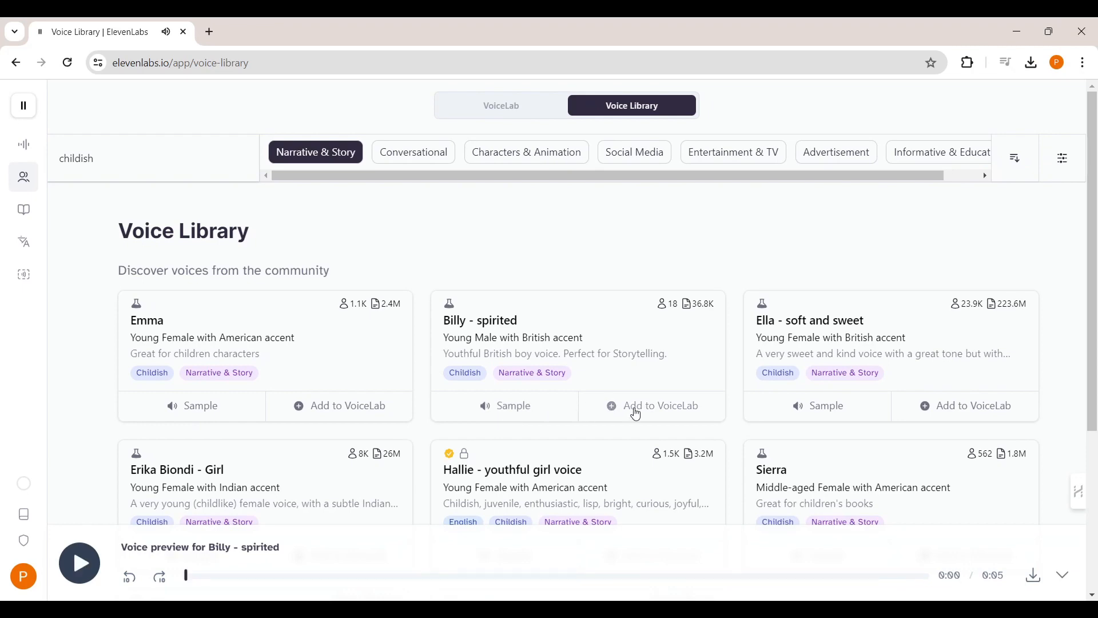
{"action": "left_click", "coordinate": [637, 411]}
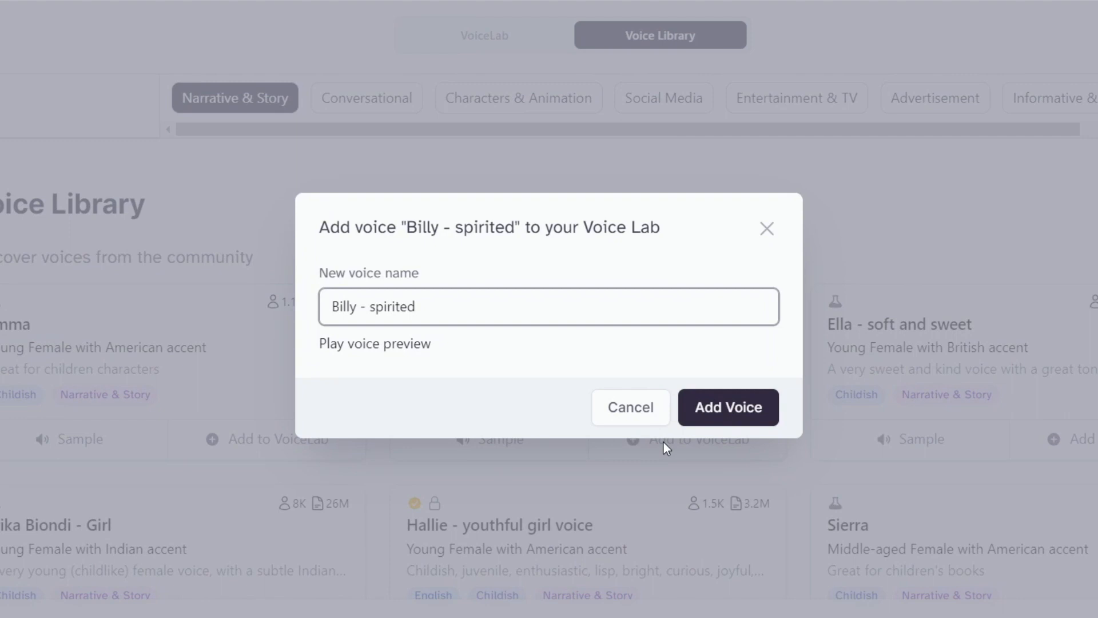
{"action": "key", "text": "BackSpace"}
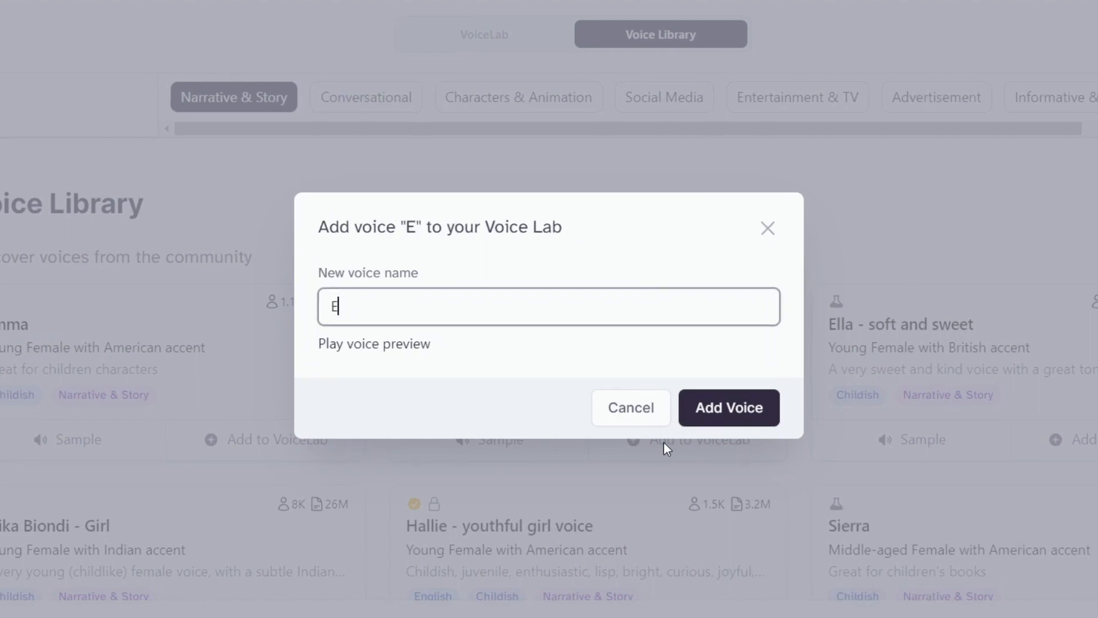
{"action": "type", "text": "Elephant"}
{"action": "left_click", "coordinate": [763, 409]}
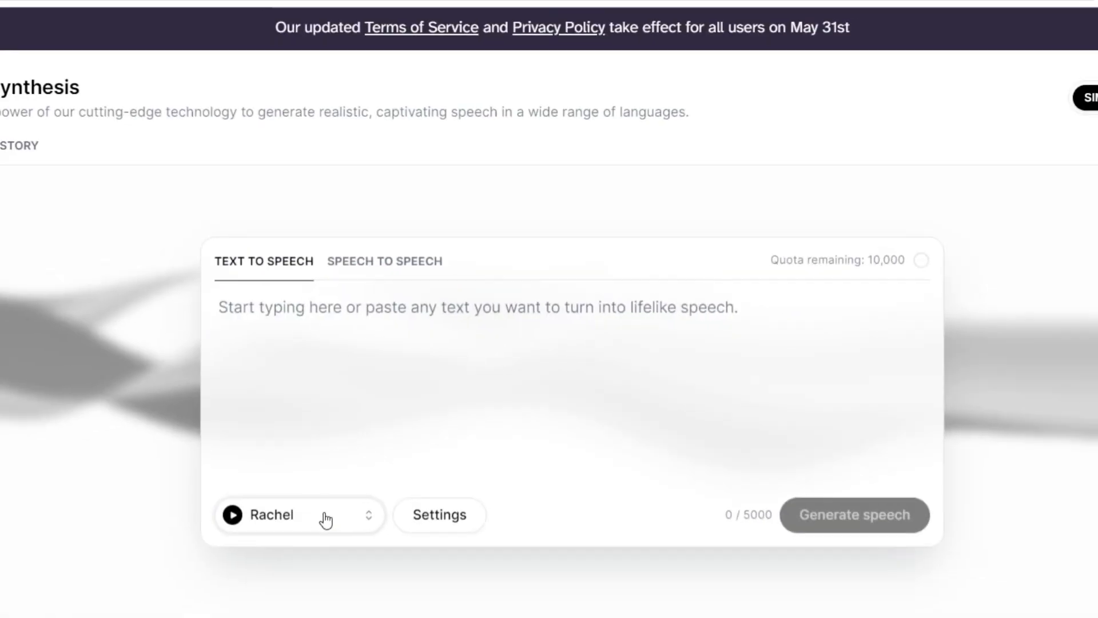
Select the Elephant voice and paste Ellie's greeting from ChatGPT, adding "I have some wonderful friends who live here with me. Let's meet them, shall we?"
{"action": "left_click", "coordinate": [326, 520]}
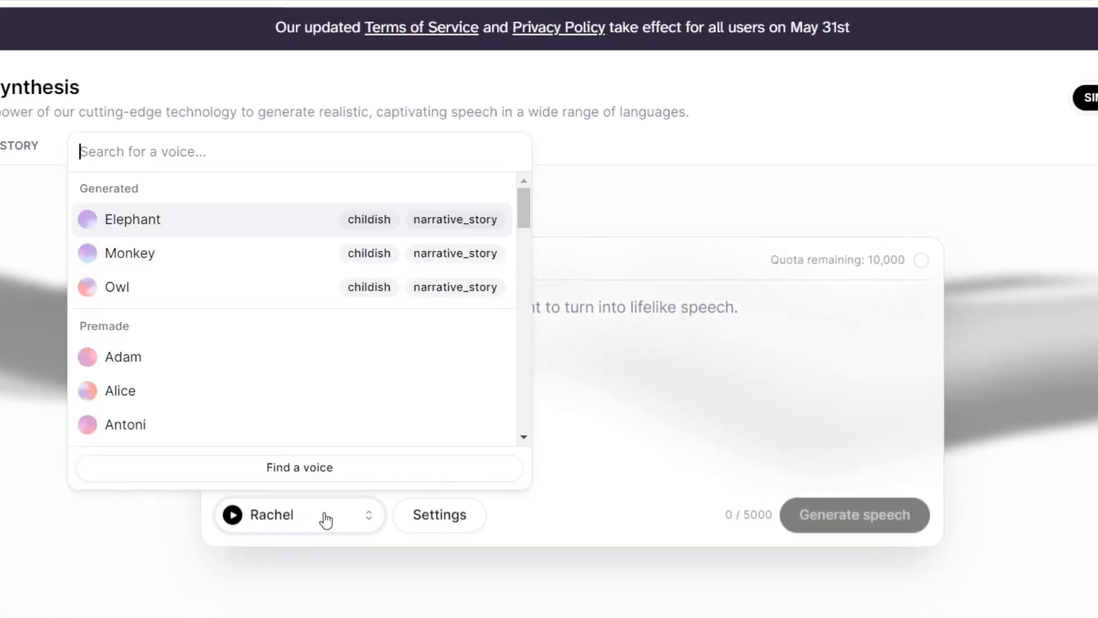
{"action": "left_click", "coordinate": [204, 232]}
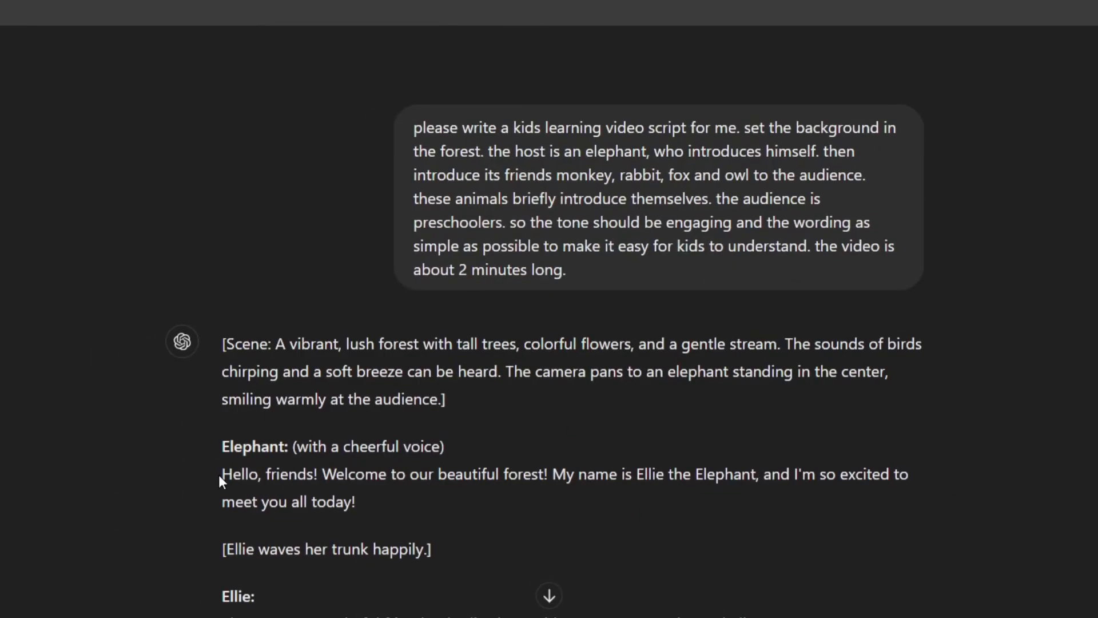
{"action": "left_click_drag", "start_coordinate": [218, 475], "coordinate": [379, 512]}
{"action": "key", "text": "ctrl+c"}
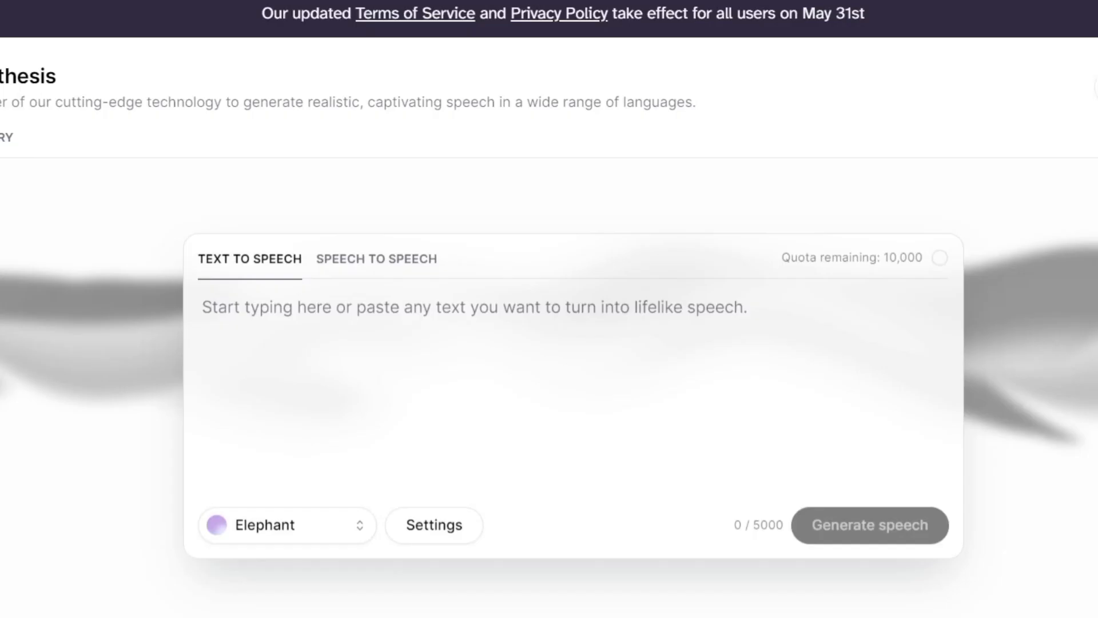
{"action": "left_click", "coordinate": [266, 313]}
{"action": "key", "text": "ctrl+v"}
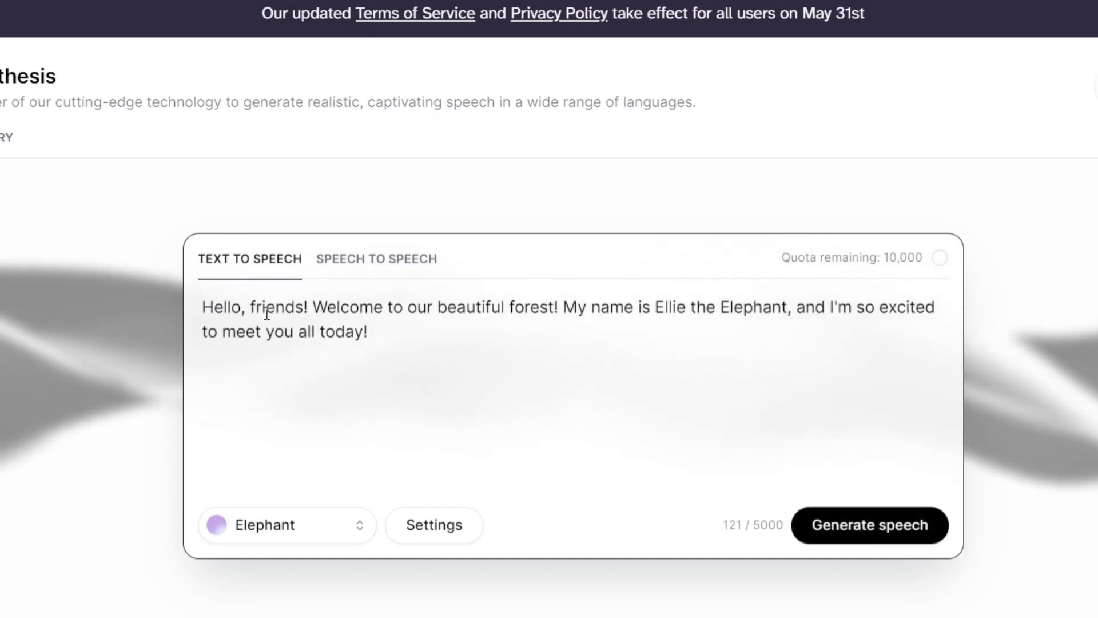
{"action": "key", "text": "Return"}
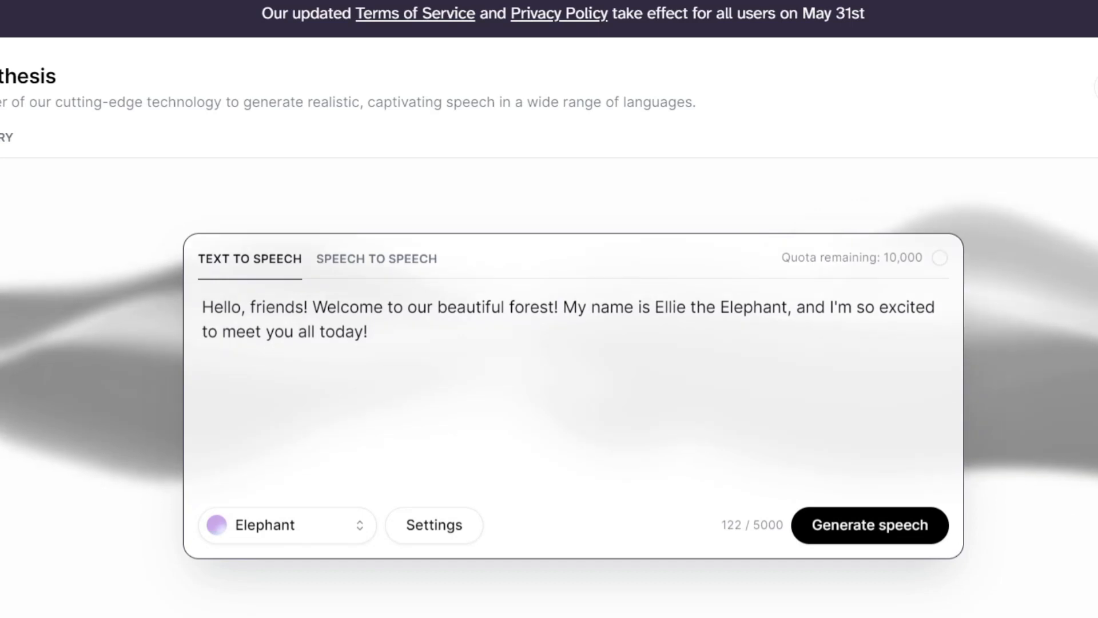
{"action": "type", "text": "I have some wonderful friends who live here with me. Let's meet them, shall we?"}
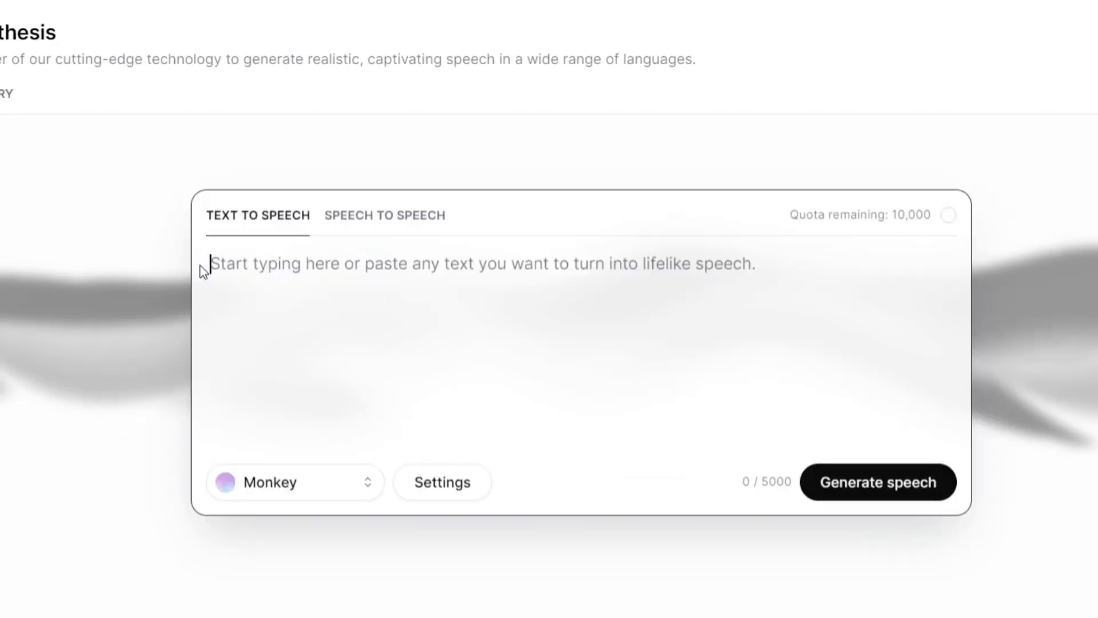
Select the Monkey voice and paste the copied script lines into the speech text
{"action": "left_click", "coordinate": [315, 499]}
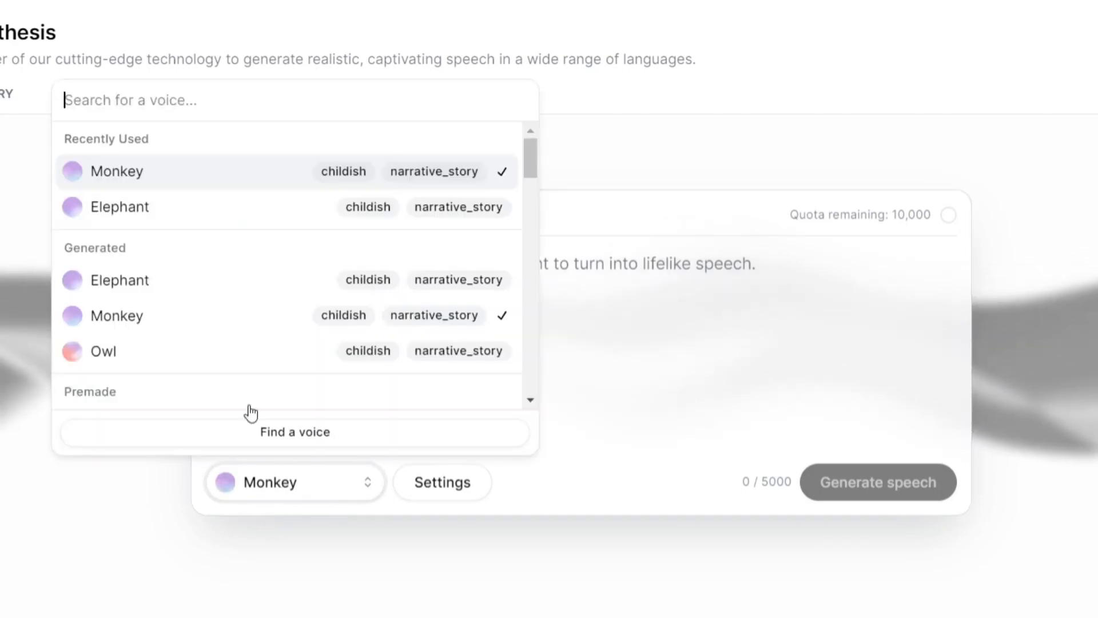
{"action": "left_click", "coordinate": [150, 182]}
{"action": "left_click", "coordinate": [291, 262]}
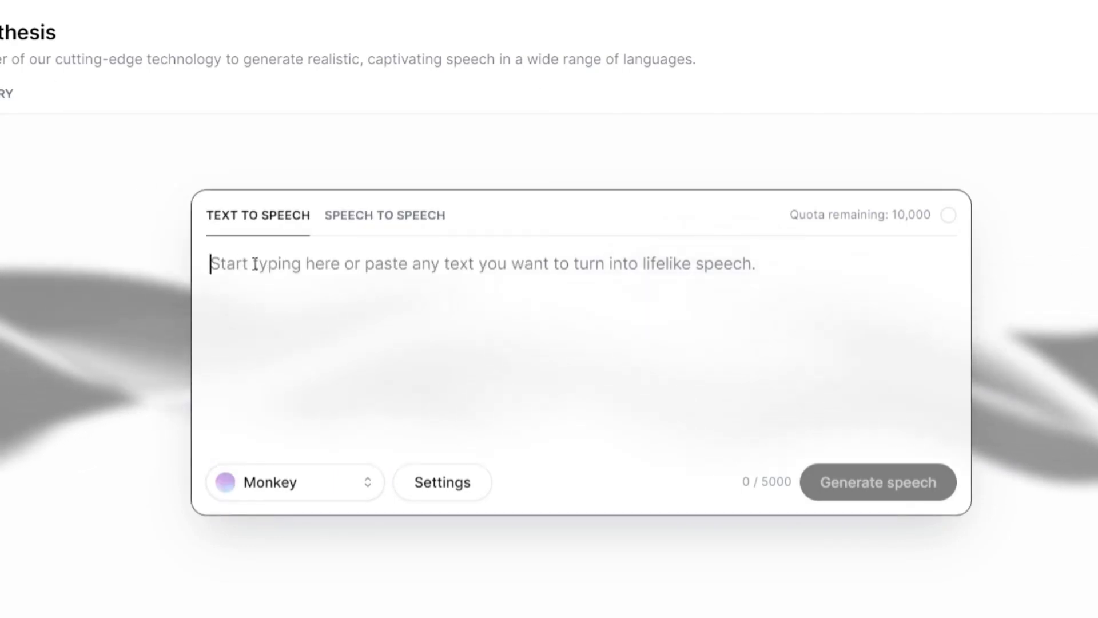
{"action": "key", "text": "ctrl+v"}
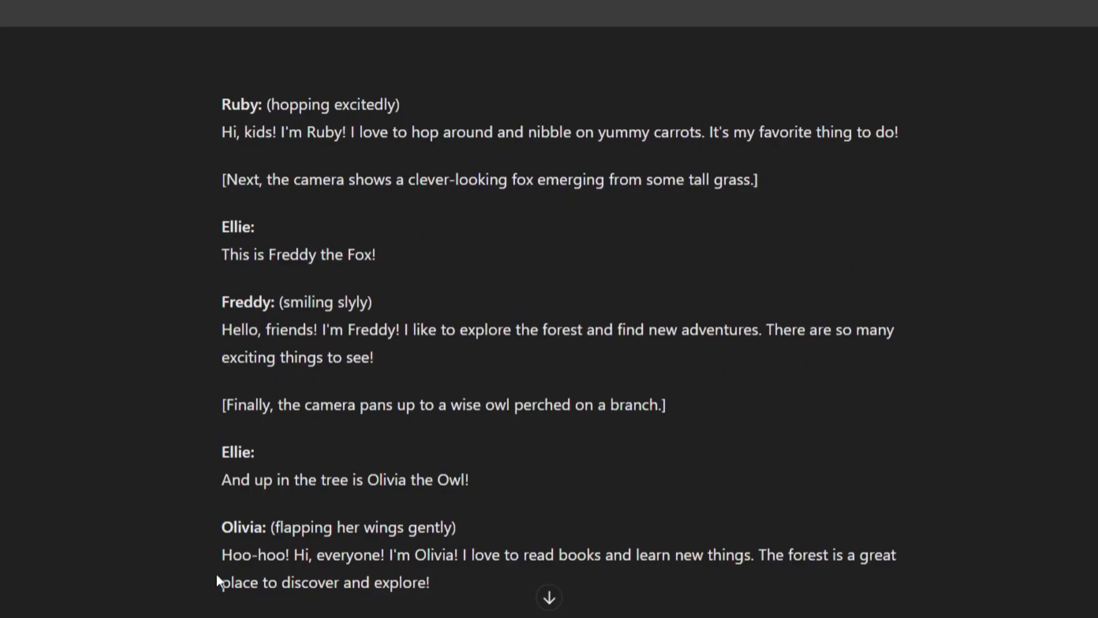
Replace the speech text with Olivia's "Hoo-hoo! Hi, everyone!" lines copied from the ChatGPT script, and choose the Owl voice
{"action": "left_click_drag", "start_coordinate": [219, 558], "coordinate": [449, 587]}
{"action": "key", "text": "ctrl+c"}
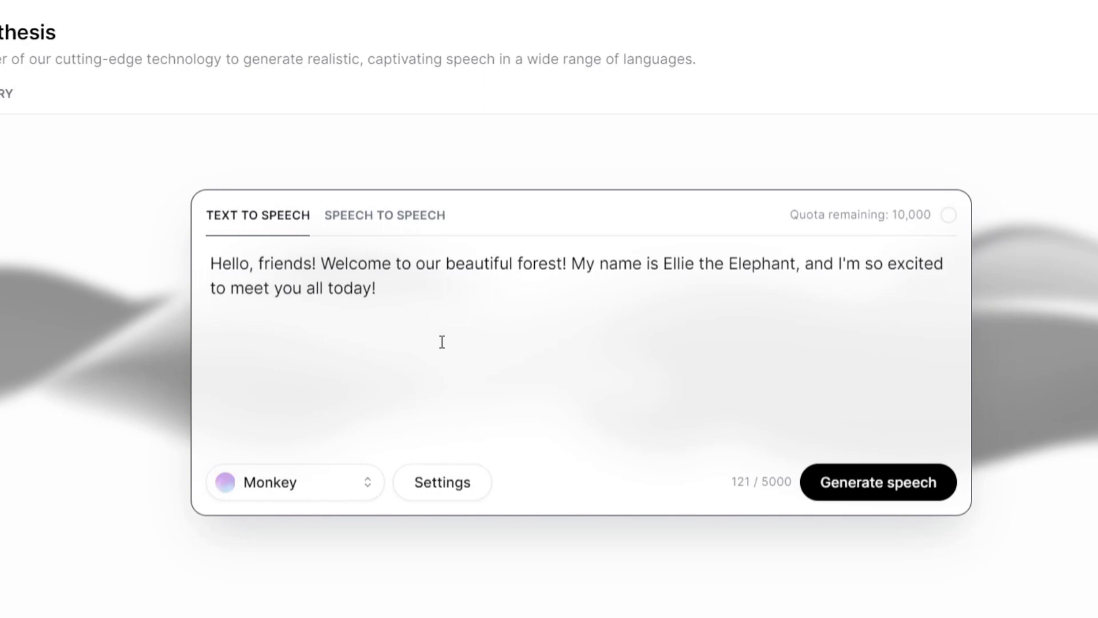
{"action": "key", "text": "ctrl+a"}
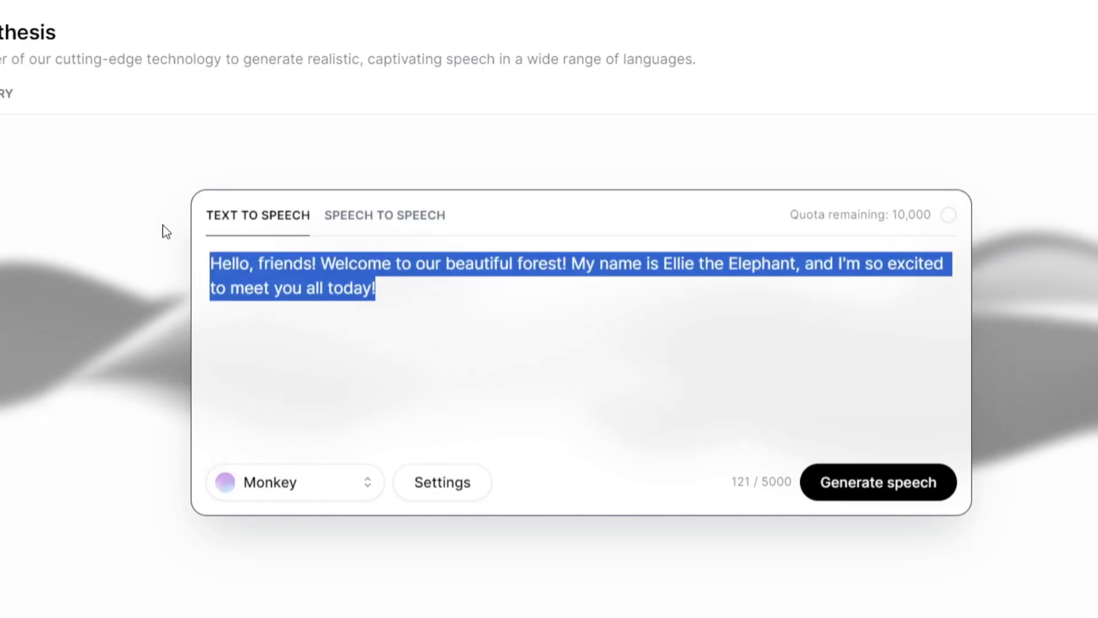
{"action": "key", "text": "ctrl+v"}
{"action": "left_click", "coordinate": [274, 485]}
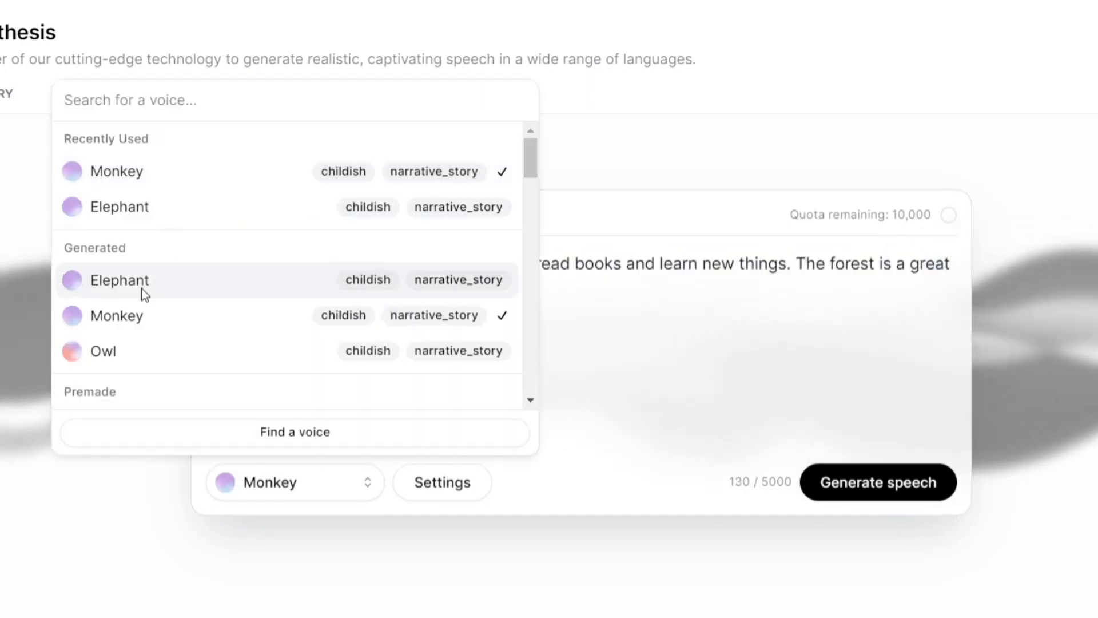
{"action": "left_click", "coordinate": [143, 350]}
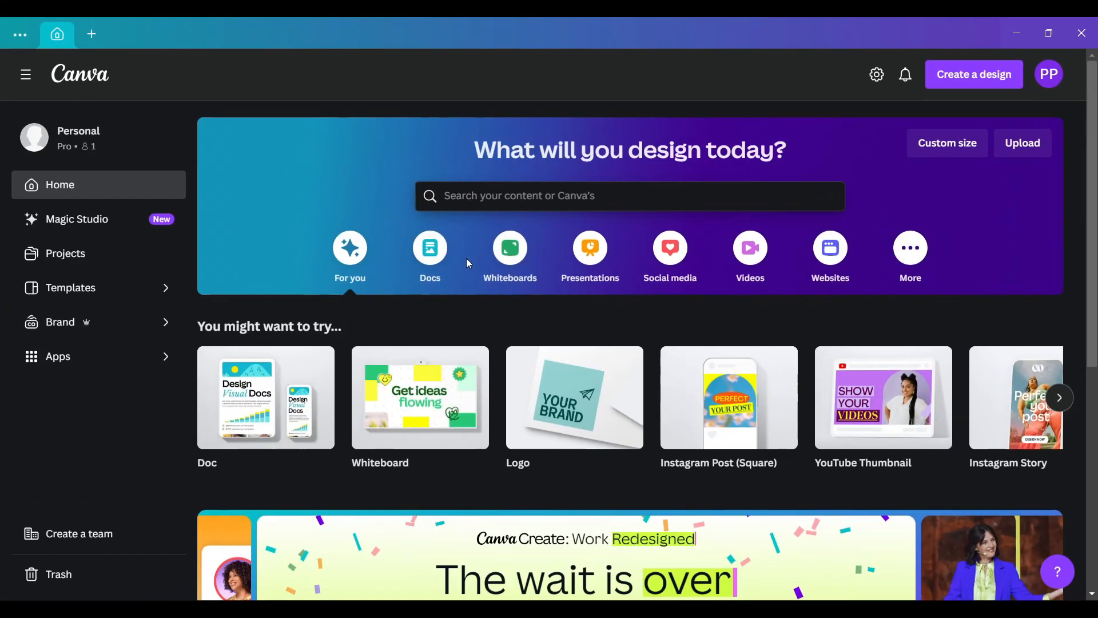
Create a blank Video design and search the elements for "cartoon forest background", limited to graphics
{"action": "left_click", "coordinate": [738, 263]}
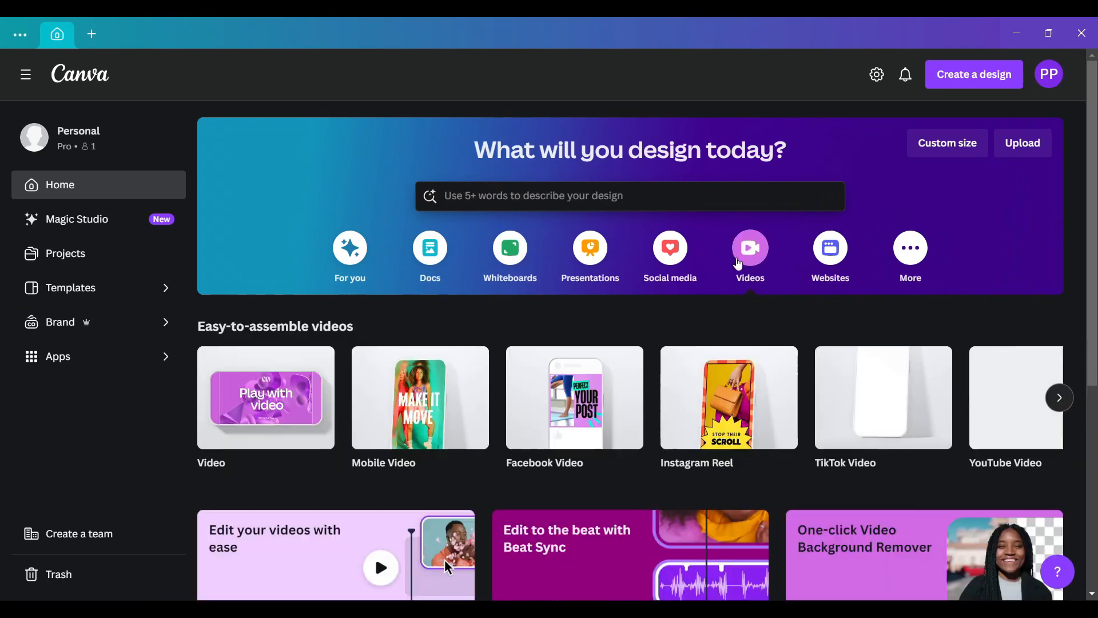
{"action": "left_click", "coordinate": [255, 432]}
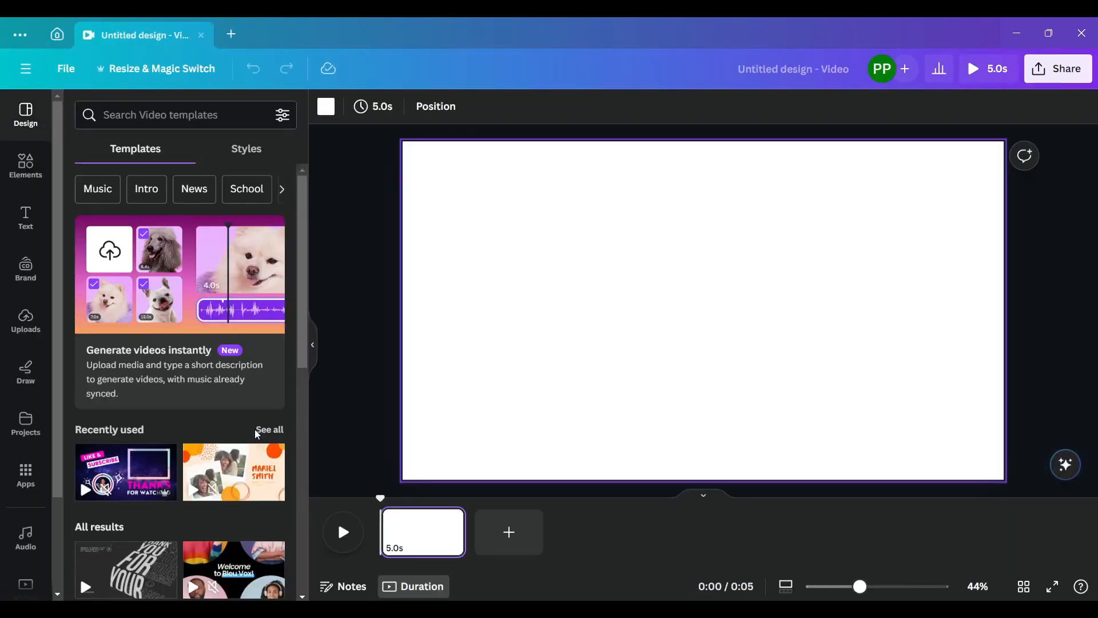
{"action": "left_click", "coordinate": [23, 171]}
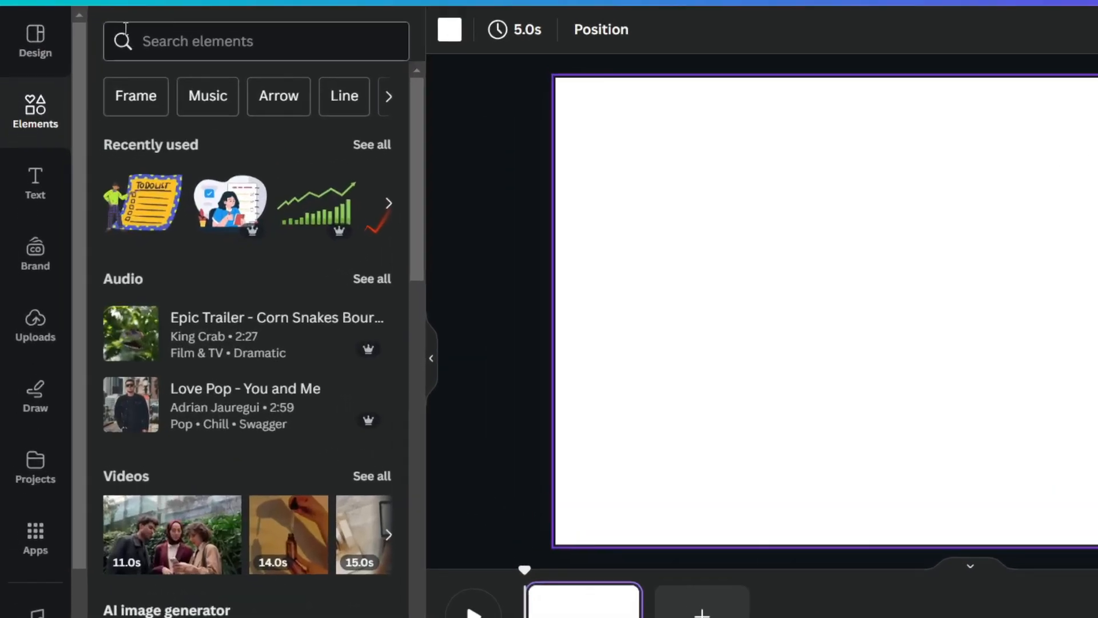
{"action": "left_click", "coordinate": [136, 113]}
{"action": "type", "text": "cartoon fo"}
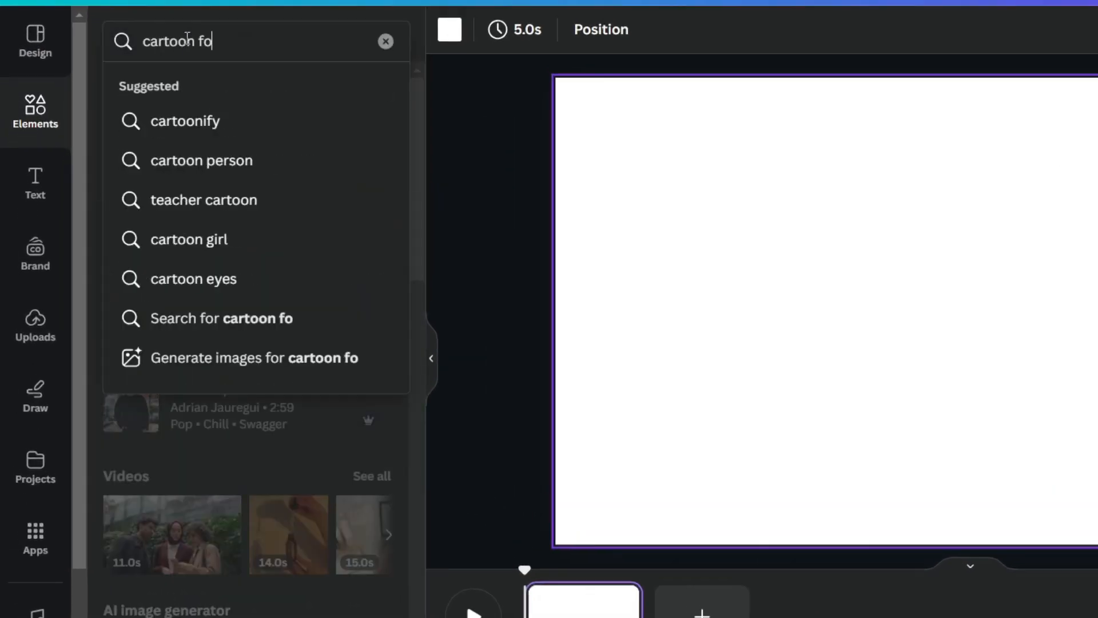
{"action": "type", "text": "rest background"}
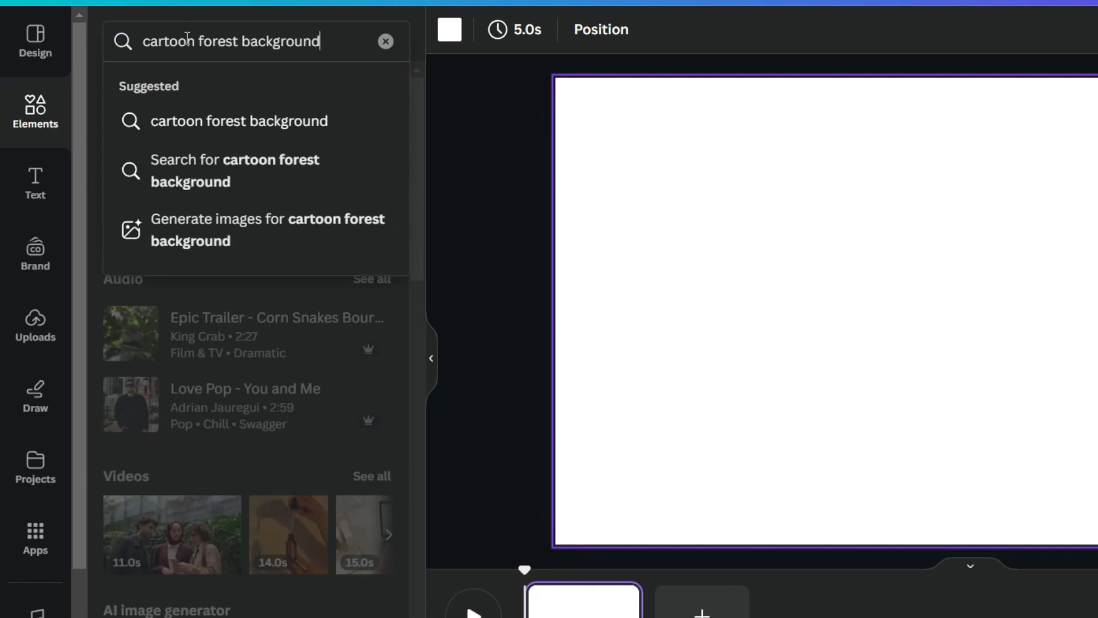
{"action": "key", "text": "Return"}
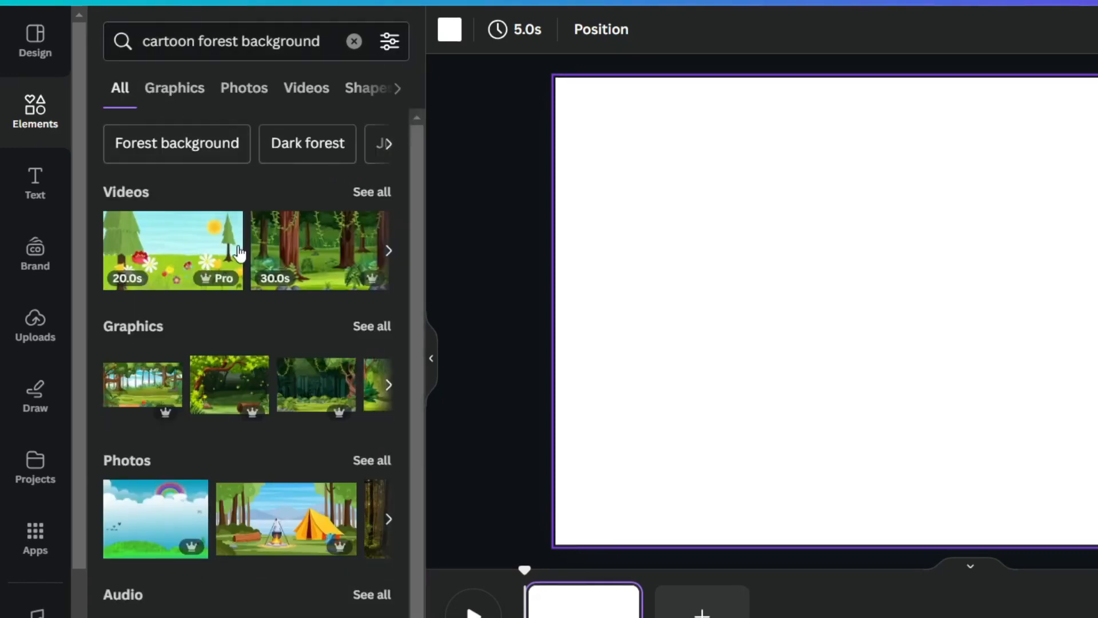
{"action": "left_click", "coordinate": [373, 326]}
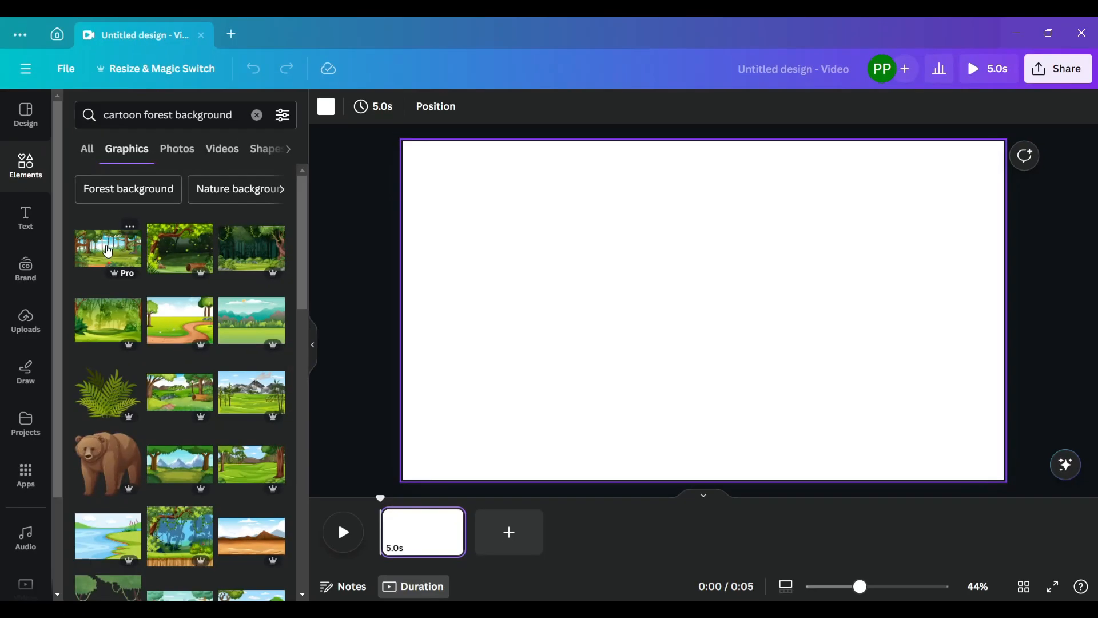
Add the sunny forest clearing graphic to the page and set it as the page background
{"action": "left_click", "coordinate": [148, 224]}
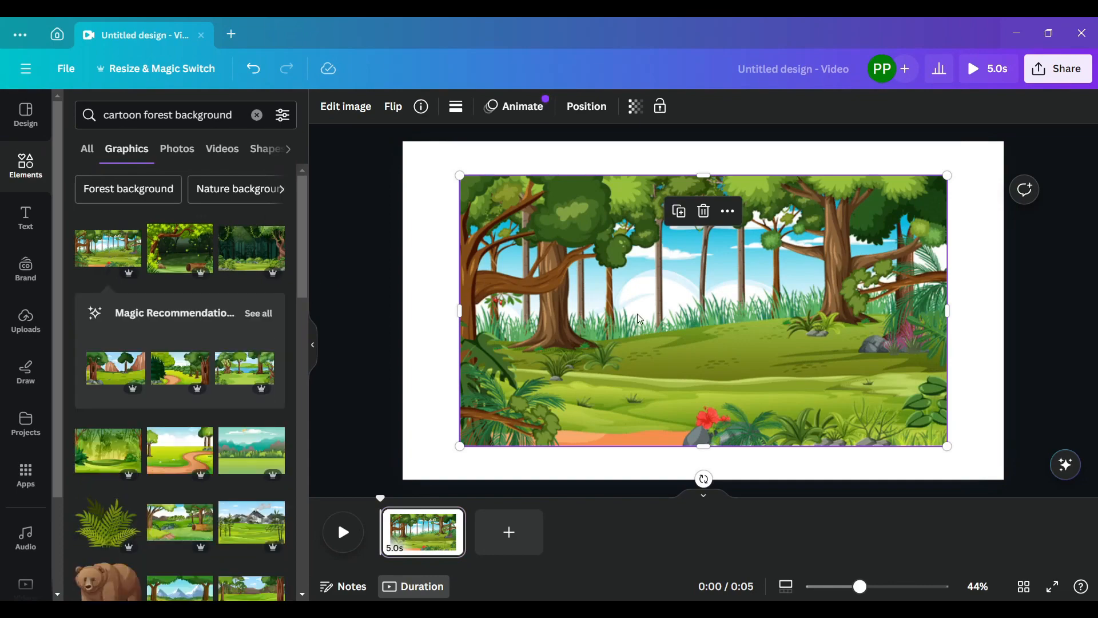
{"action": "right_click", "coordinate": [639, 319]}
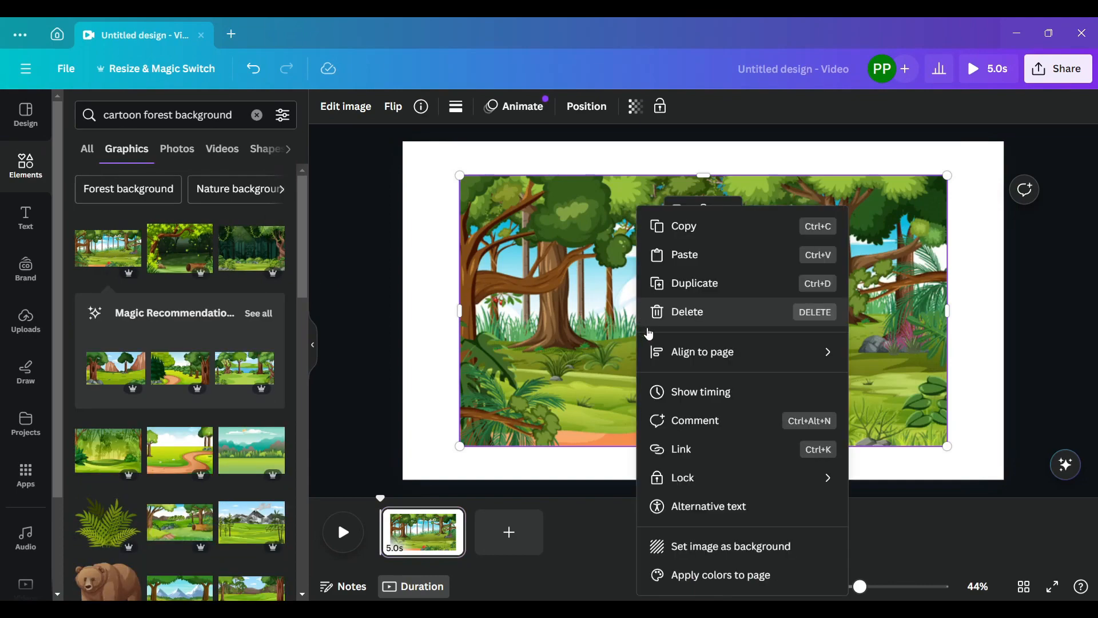
{"action": "left_click", "coordinate": [778, 546]}
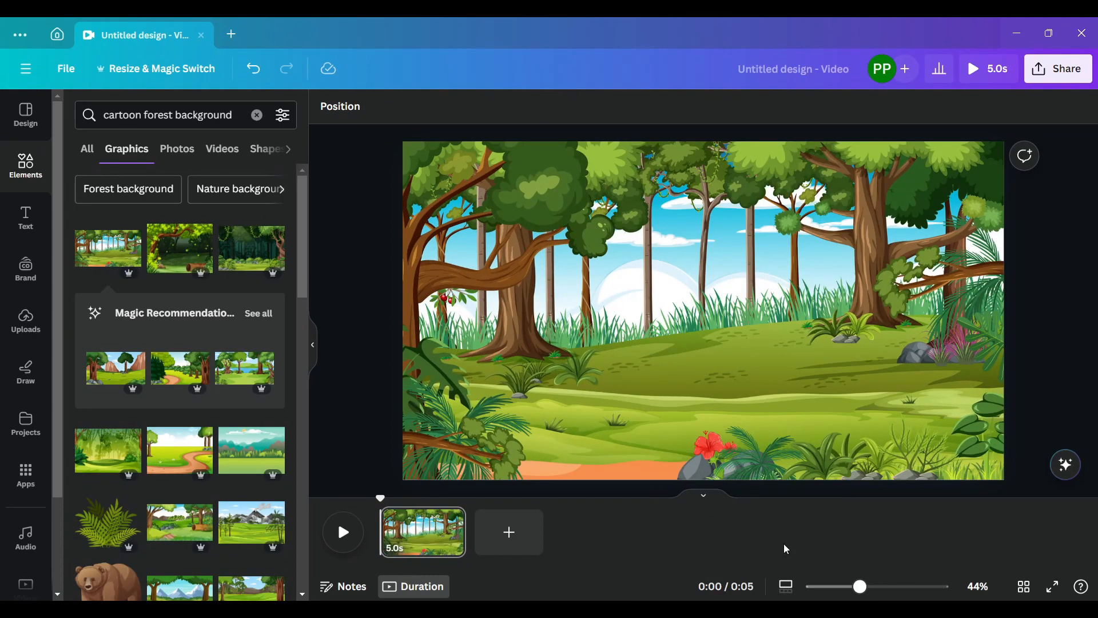
Add two text boxes reading "Forest" and "Friends", widening the Friends box so the word fits on one line
{"action": "left_click", "coordinate": [26, 218]}
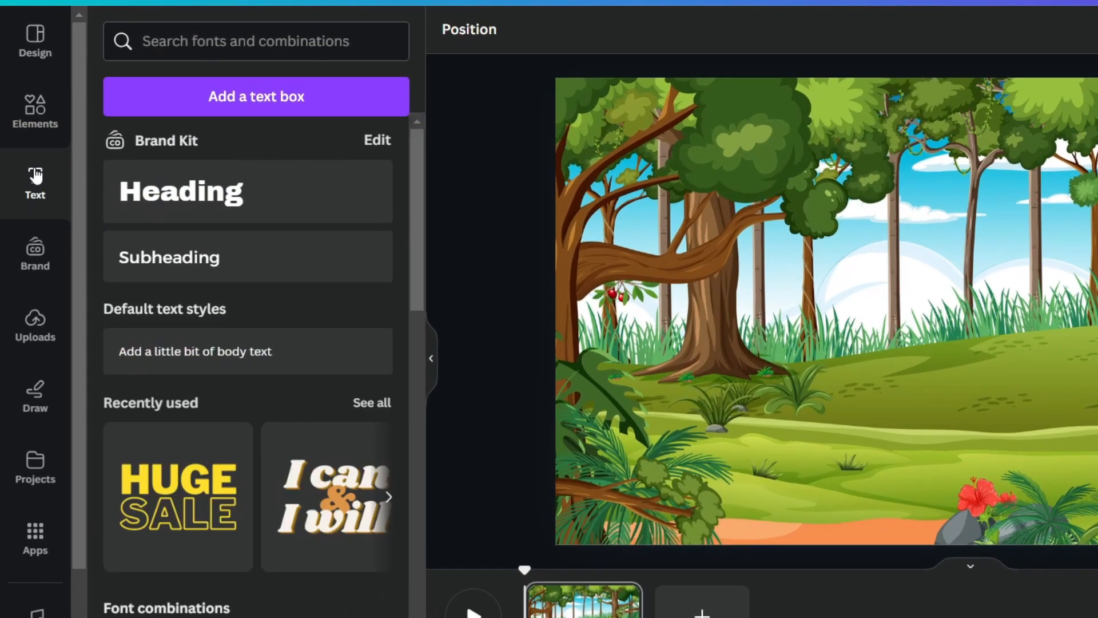
{"action": "left_click", "coordinate": [185, 108]}
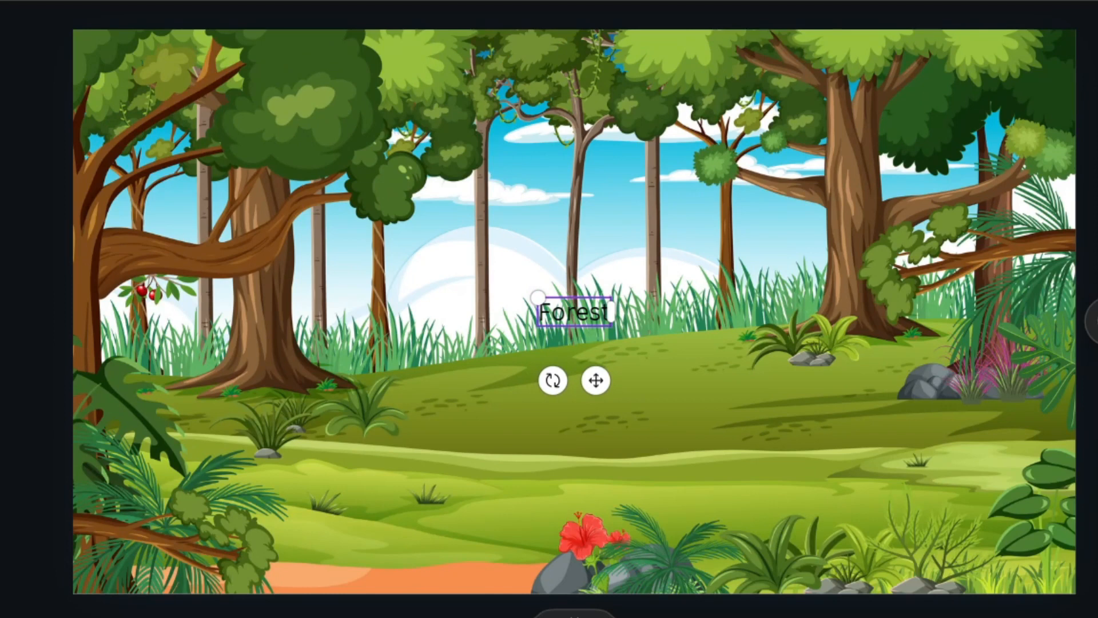
{"action": "key", "text": "ctrl+Return"}
{"action": "type", "text": "F"}
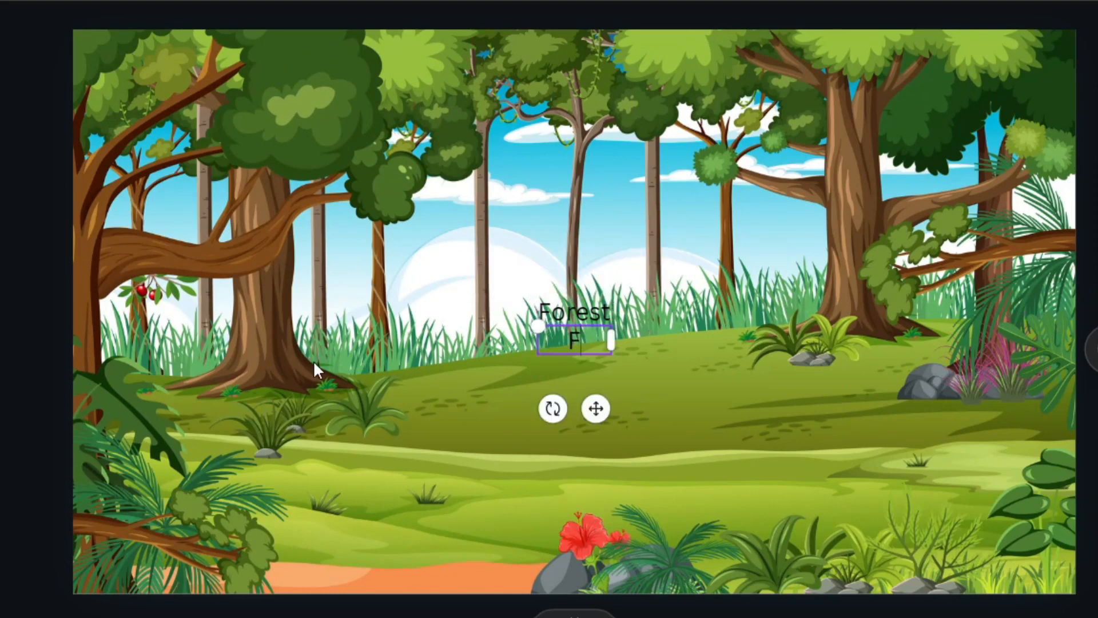
{"action": "type", "text": "riends"}
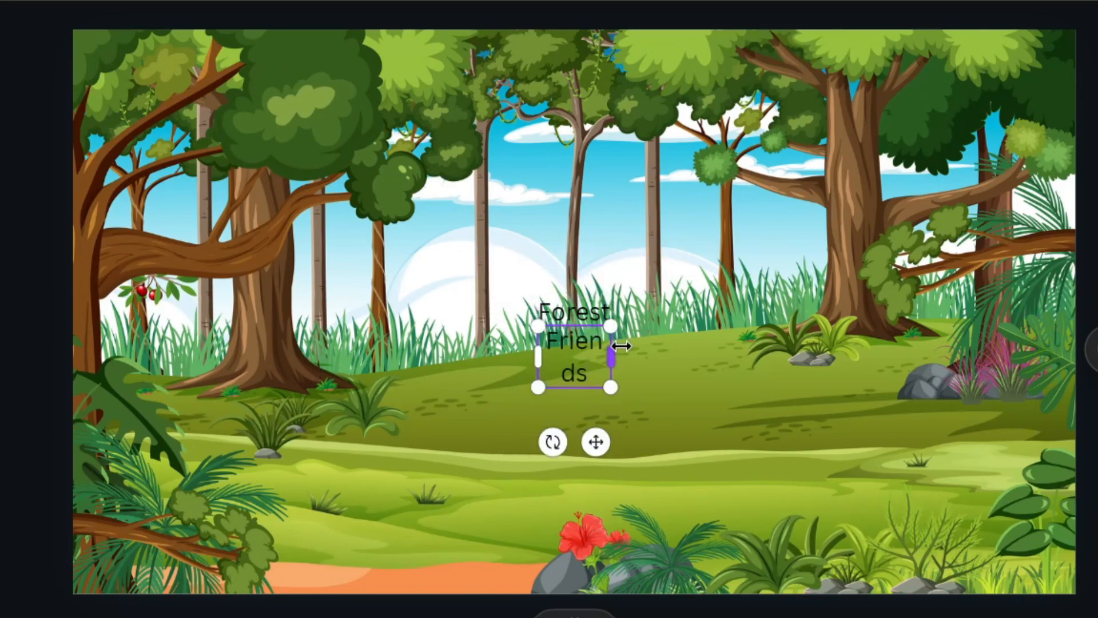
{"action": "left_click_drag", "start_coordinate": [622, 346], "coordinate": [687, 352]}
Enlarge both title words, Forest to about size 171, and stack Forest above Friends in the middle of the page
{"action": "left_click", "coordinate": [585, 314]}
{"action": "key", "text": "ctrl+shift+period"}
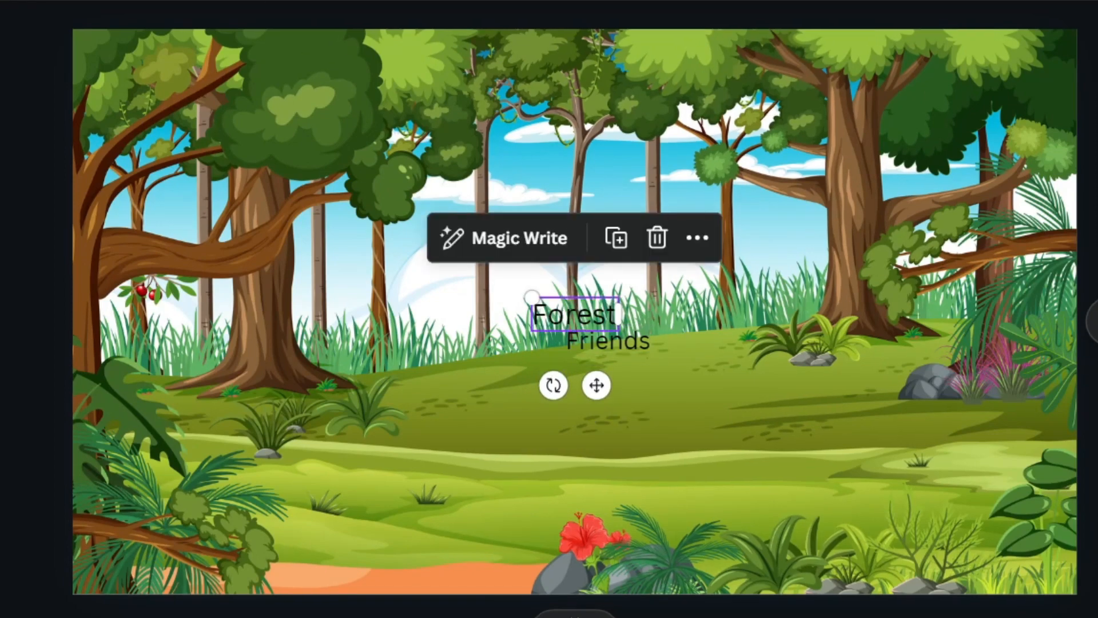
{"action": "left_click_drag", "start_coordinate": [634, 396], "coordinate": [616, 269]}
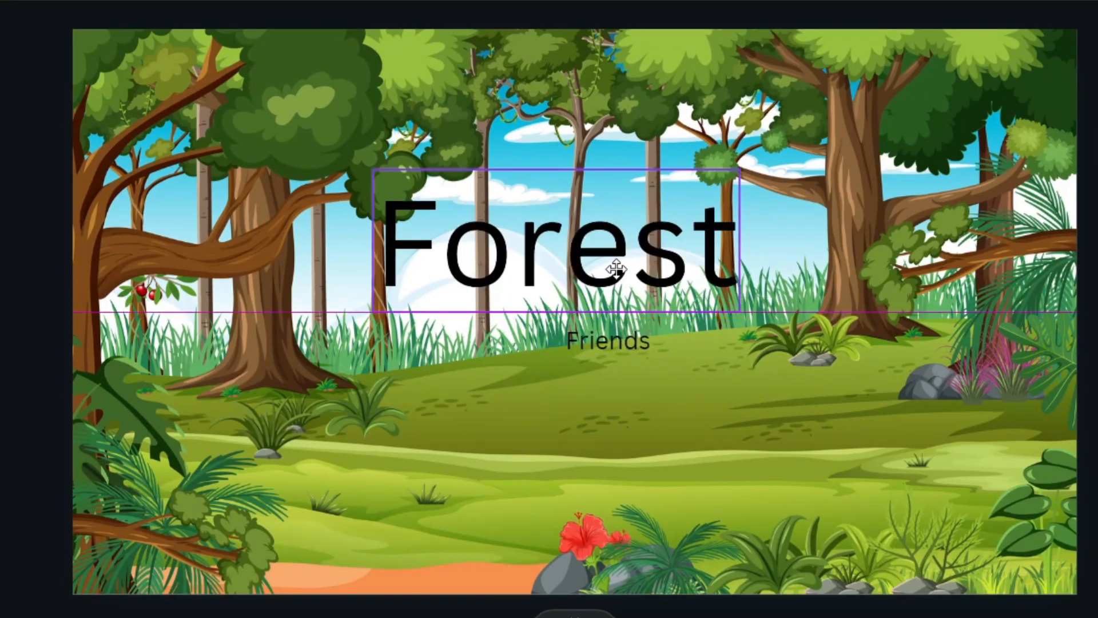
{"action": "left_click", "coordinate": [608, 342]}
{"action": "key", "text": "ctrl+shift+period"}
{"action": "left_click_drag", "start_coordinate": [675, 378], "coordinate": [645, 360]}
{"action": "left_click_drag", "start_coordinate": [482, 203], "coordinate": [500, 211]}
Change the font of all the title text from Canva Sans to Chewy
{"action": "left_click", "coordinate": [517, 143]}
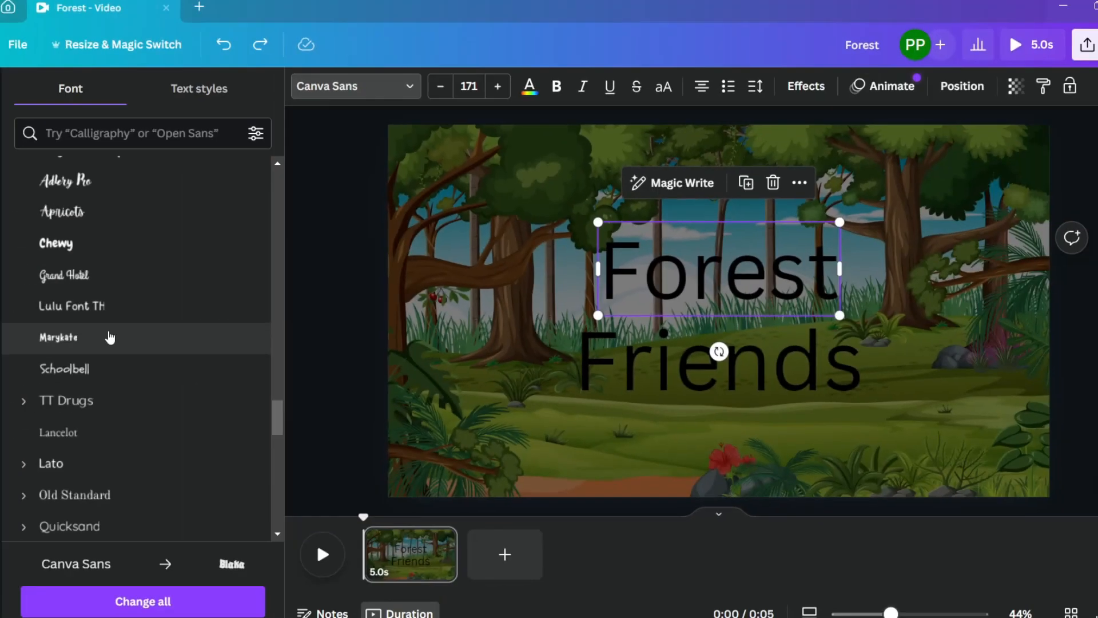
{"action": "left_click", "coordinate": [56, 243]}
{"action": "left_click", "coordinate": [119, 607]}
Enlarge Forest to size 260 and Friends to size 252, keeping both words centred on the page
{"action": "left_click_drag", "start_coordinate": [814, 222], "coordinate": [910, 173]}
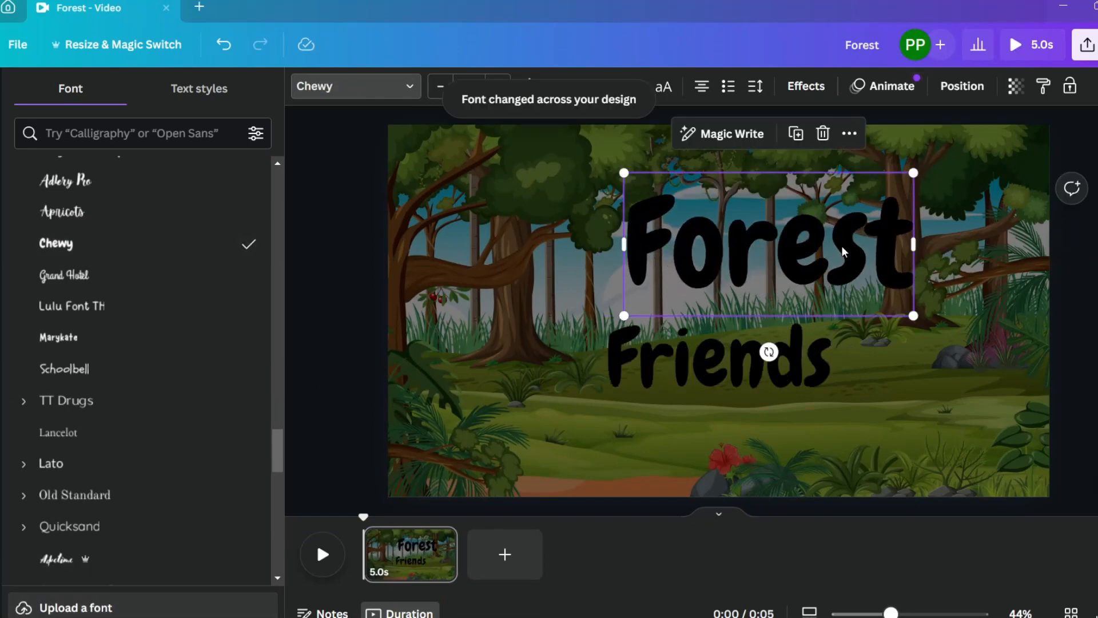
{"action": "left_click_drag", "start_coordinate": [843, 249], "coordinate": [794, 255]}
{"action": "left_click", "coordinate": [792, 363]}
{"action": "double_click", "coordinate": [870, 389]}
{"action": "left_click", "coordinate": [497, 86]}
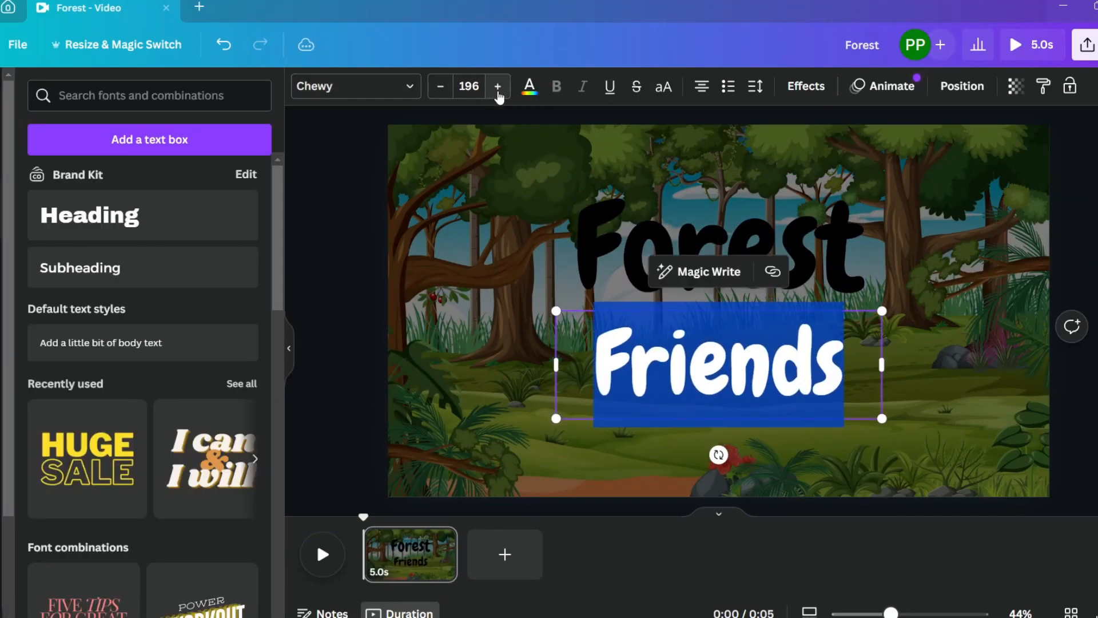
Set the text colour of both Forest and Friends to white
{"action": "left_click", "coordinate": [687, 221]}
{"action": "left_click", "coordinate": [529, 87]}
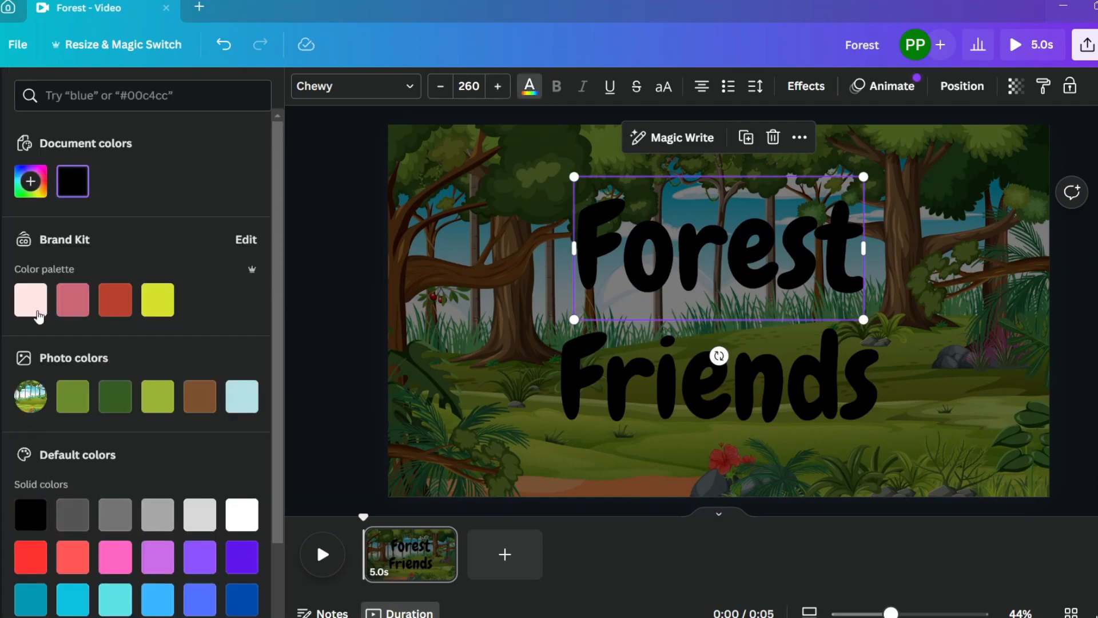
{"action": "left_click", "coordinate": [242, 515]}
{"action": "left_click", "coordinate": [661, 361]}
{"action": "left_click", "coordinate": [242, 515]}
Try a Shadow effect with a changed shadow colour on the word Friends
{"action": "left_click", "coordinate": [806, 86]}
{"action": "left_click", "coordinate": [146, 189]}
{"action": "left_click", "coordinate": [246, 488]}
{"action": "left_click", "coordinate": [65, 291]}
Apply the Outline effect to the word Forest and colour the outline black
{"action": "left_click", "coordinate": [690, 217]}
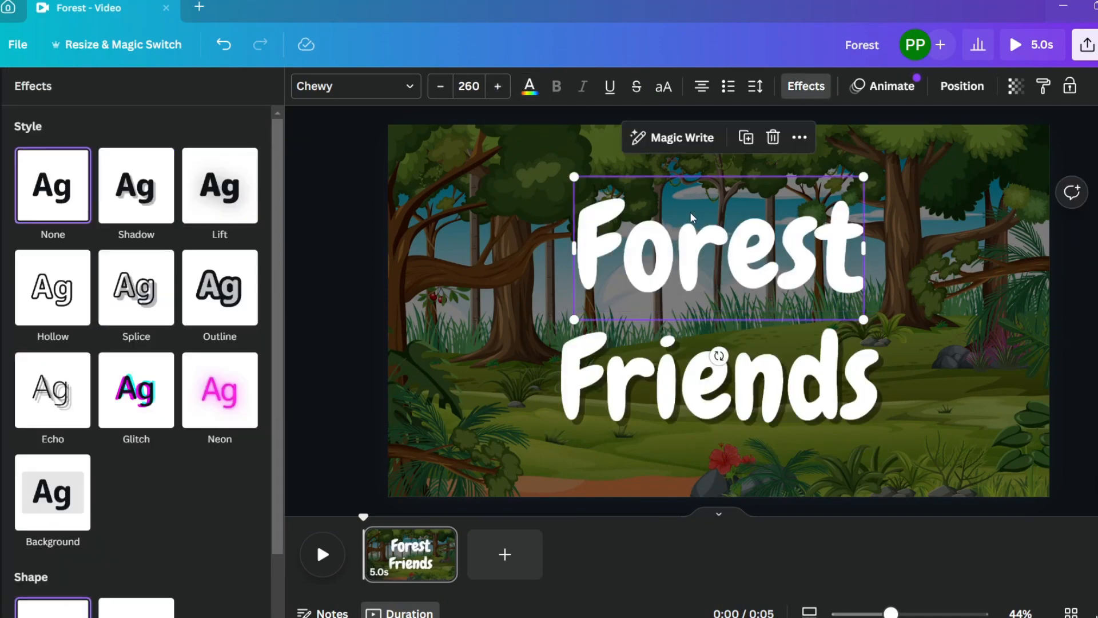
{"action": "left_click", "coordinate": [220, 288]}
{"action": "left_click", "coordinate": [246, 425]}
{"action": "left_click", "coordinate": [65, 229]}
Give the word Friends a black Outline effect with its thickness reduced below 50
{"action": "left_click", "coordinate": [714, 378]}
{"action": "left_click", "coordinate": [220, 289]}
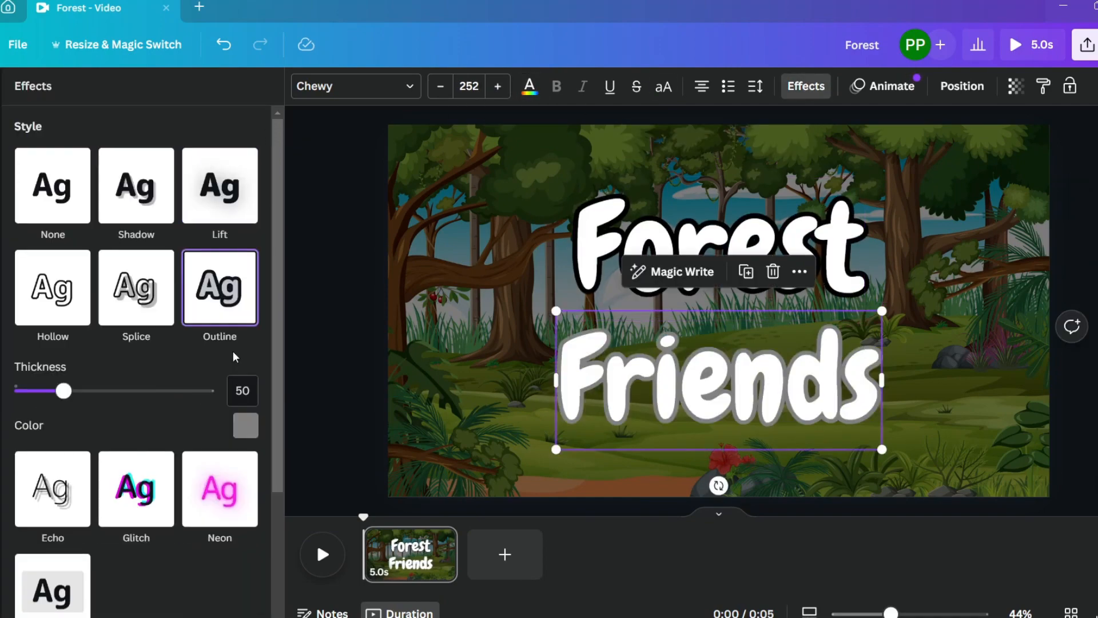
{"action": "left_click", "coordinate": [246, 425]}
{"action": "left_click", "coordinate": [65, 229]}
{"action": "left_click_drag", "start_coordinate": [61, 391], "coordinate": [39, 391]}
{"action": "left_click", "coordinate": [339, 266]}
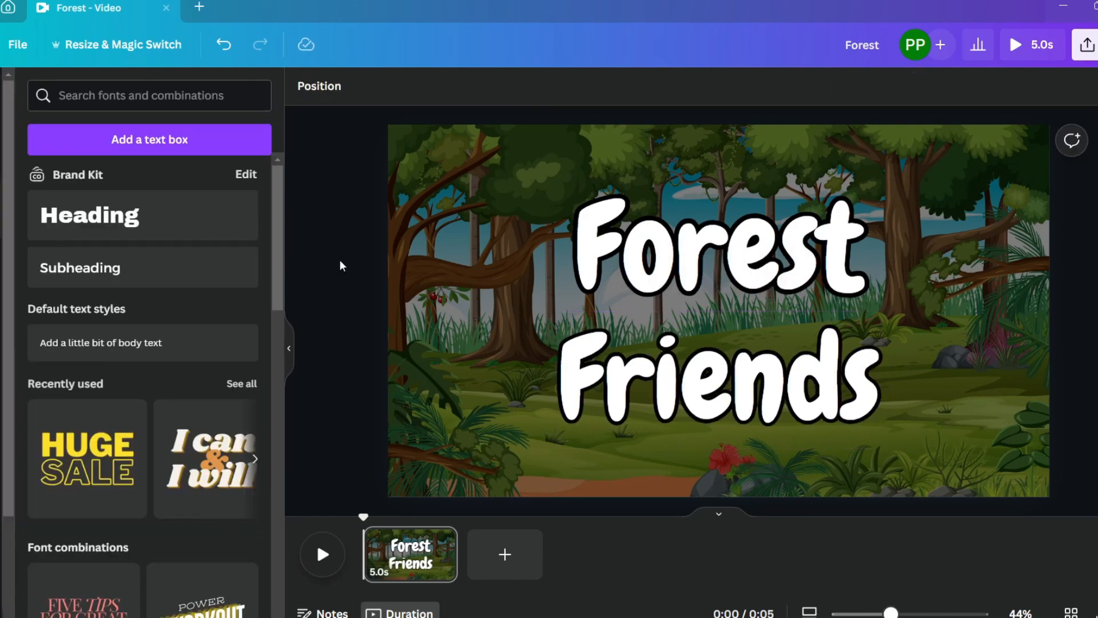
Apply the Photo Zoom animation to the title page and have it animate both on enter and on exit
{"action": "left_click", "coordinate": [995, 293]}
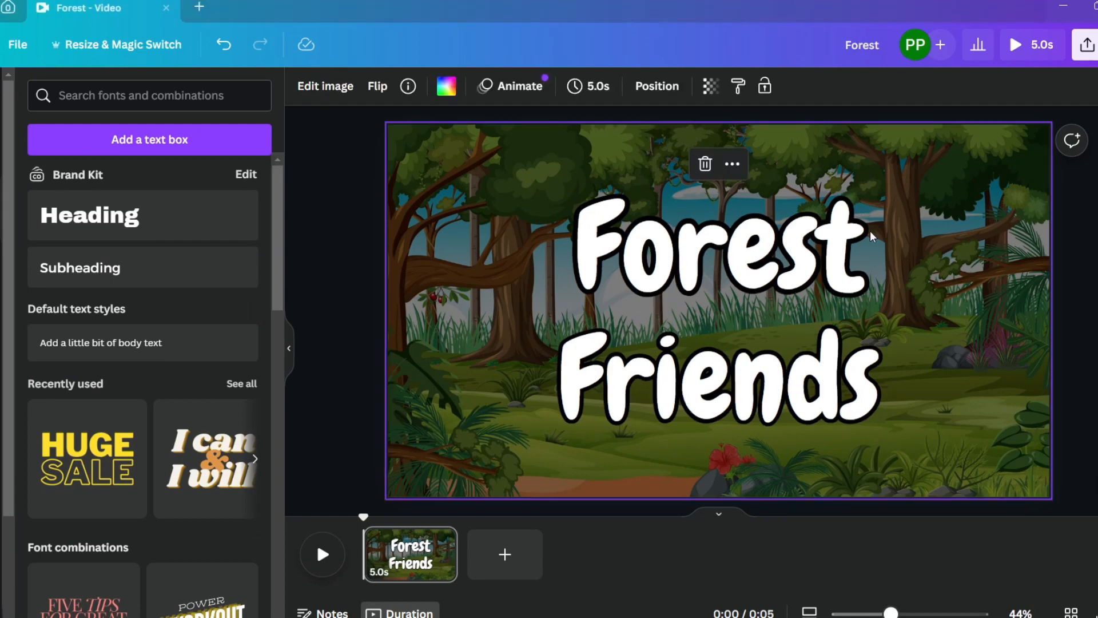
{"action": "left_click", "coordinate": [516, 86]}
{"action": "scroll", "coordinate": [229, 555], "scroll_direction": "down", "scroll_amount": 8}
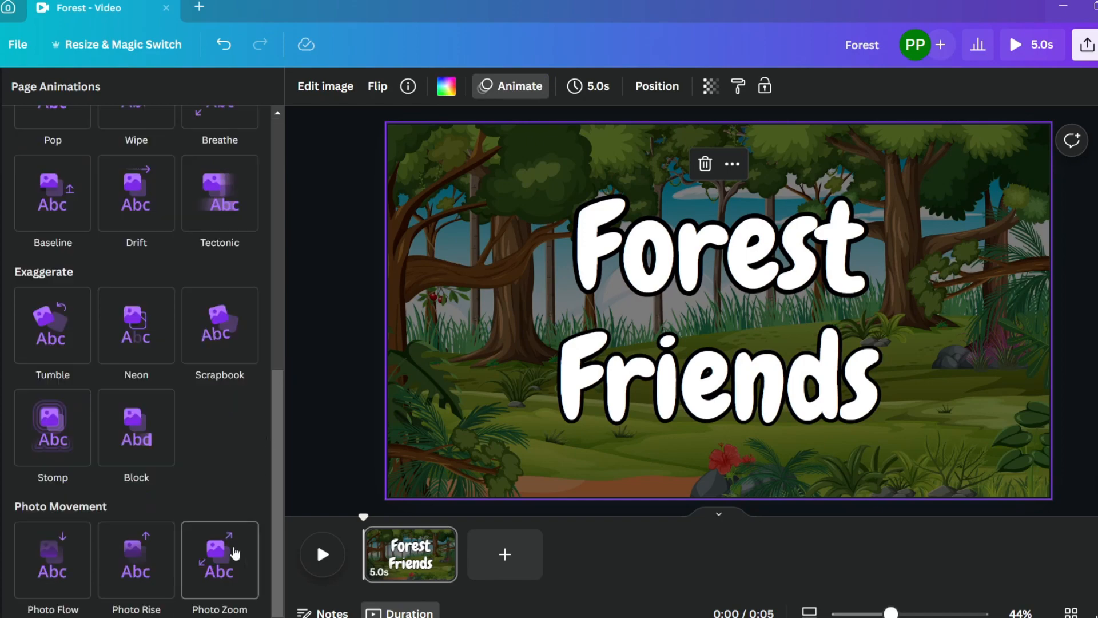
{"action": "left_click", "coordinate": [233, 558]}
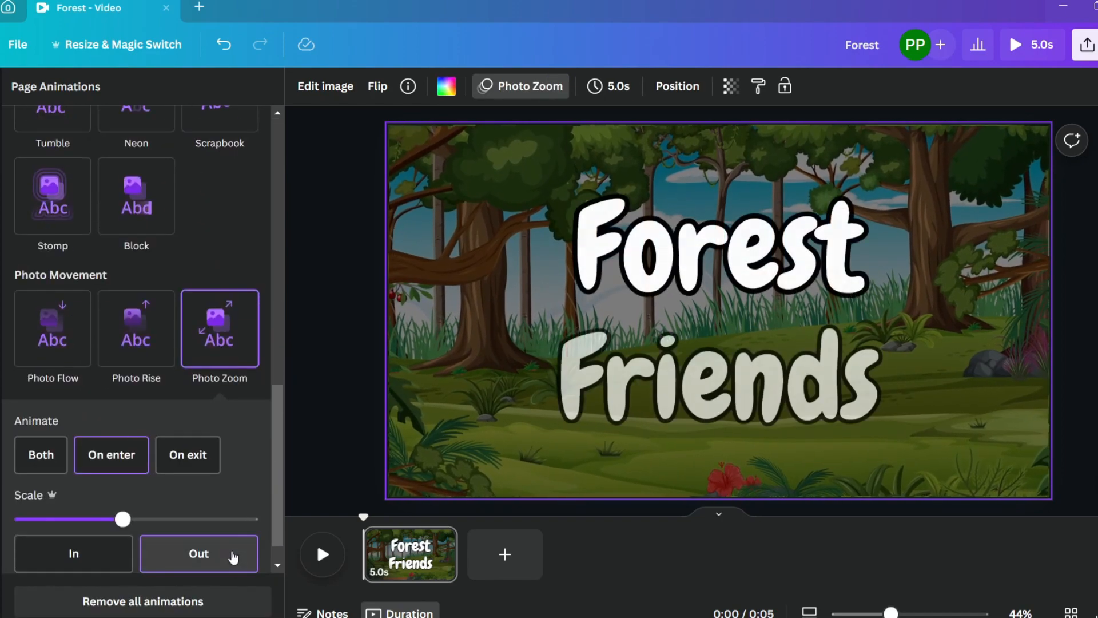
{"action": "left_click", "coordinate": [44, 454]}
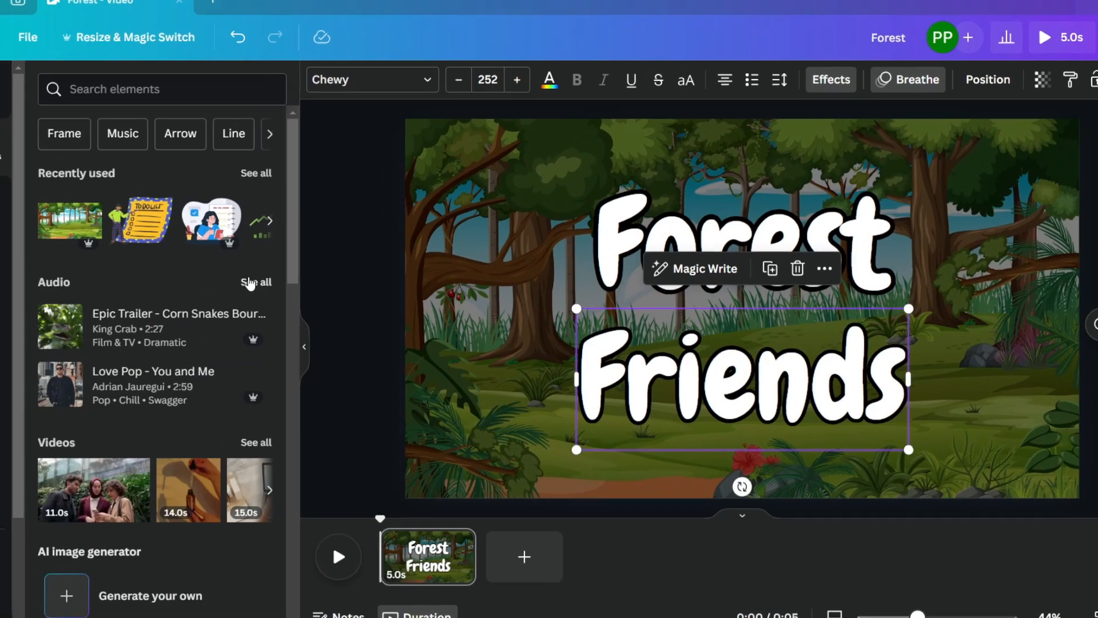
Search the audio library for "happy child" and add a track from the results to the title page's timeline
{"action": "left_click", "coordinate": [232, 286]}
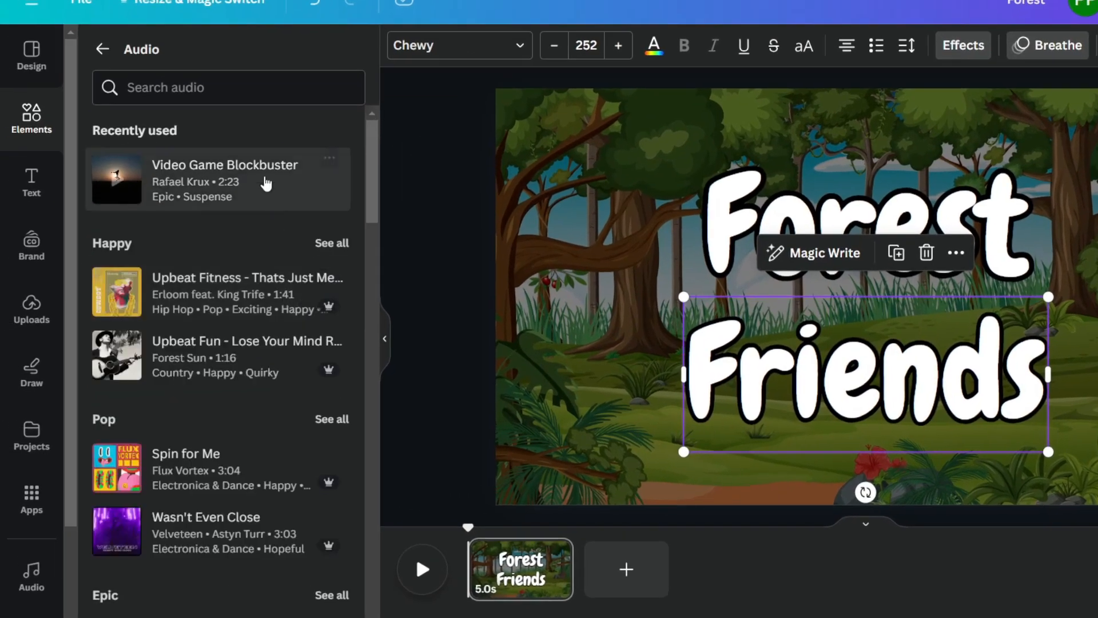
{"action": "left_click", "coordinate": [210, 91]}
{"action": "type", "text": "ha"}
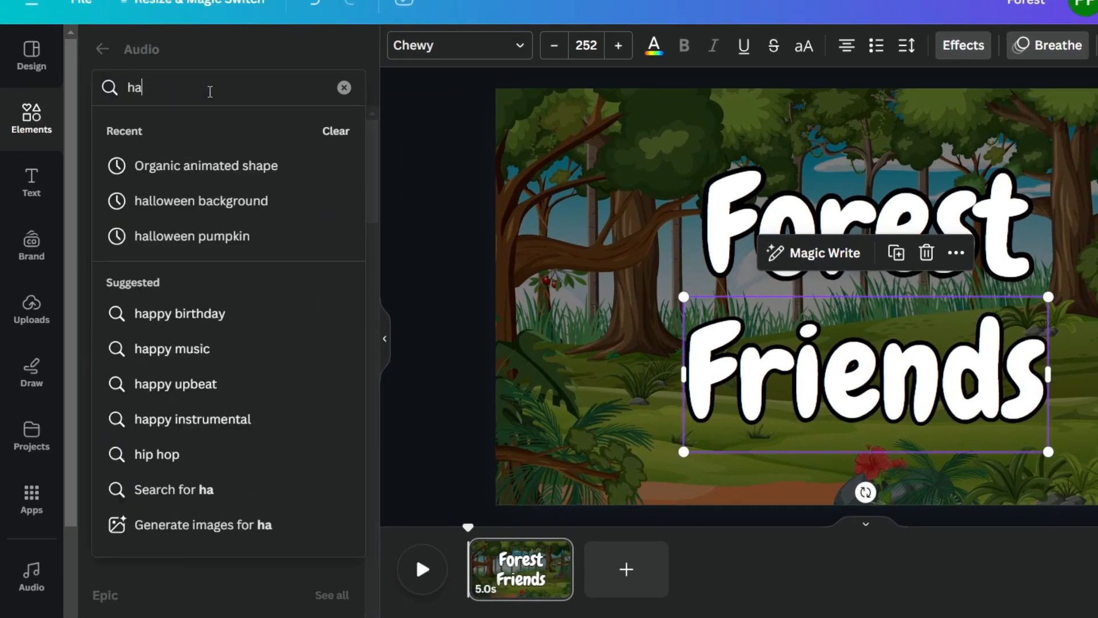
{"action": "type", "text": "ppy child"}
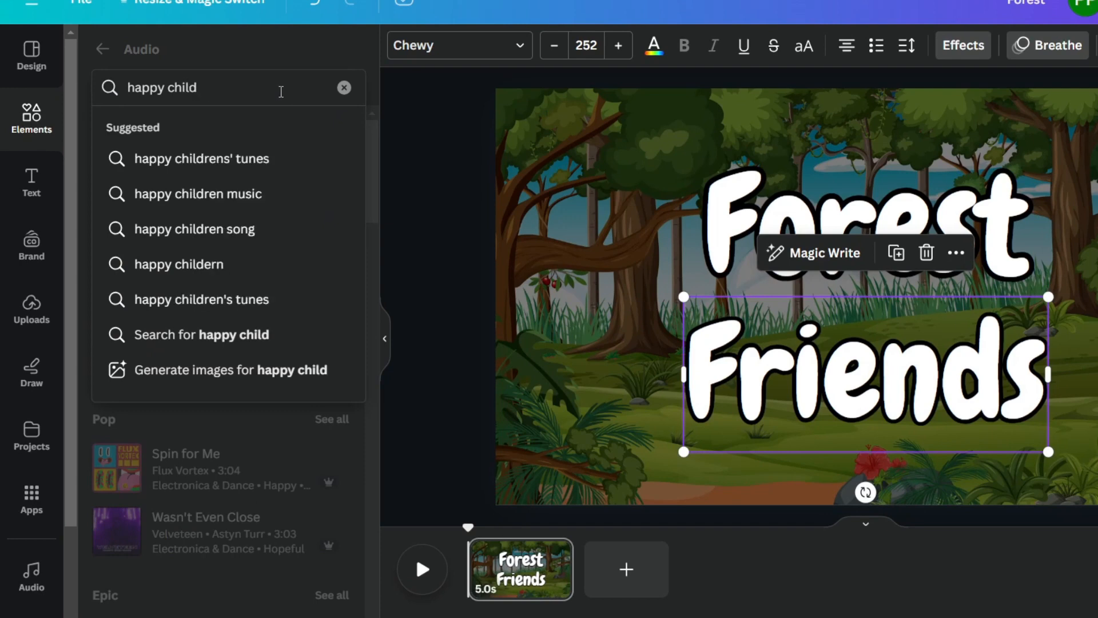
{"action": "key", "text": "Return"}
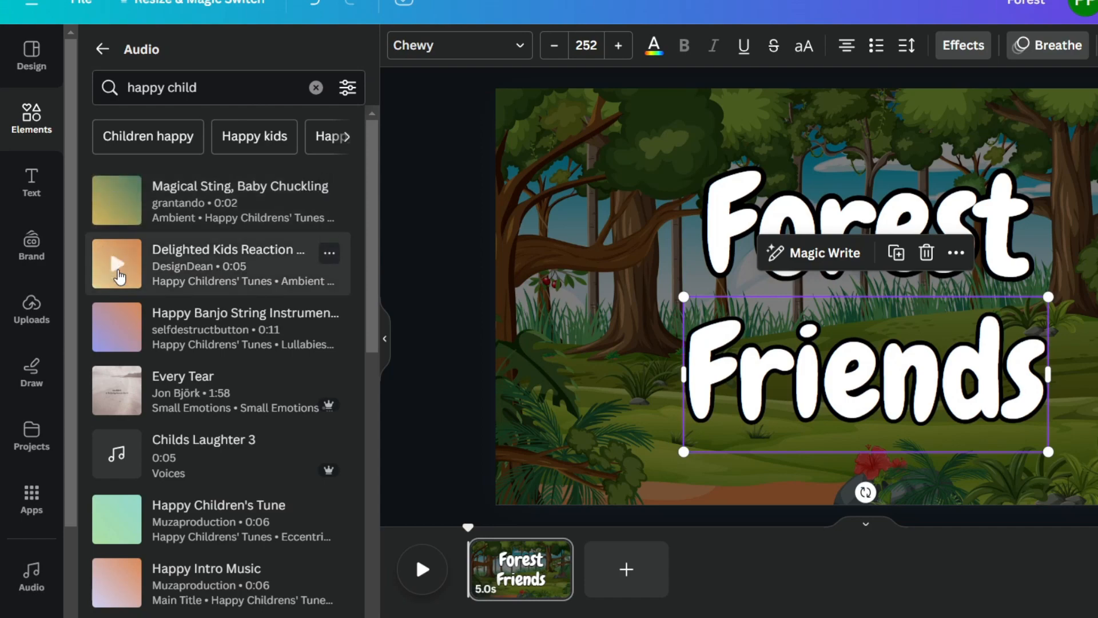
{"action": "left_click_drag", "start_coordinate": [116, 291], "coordinate": [472, 583]}
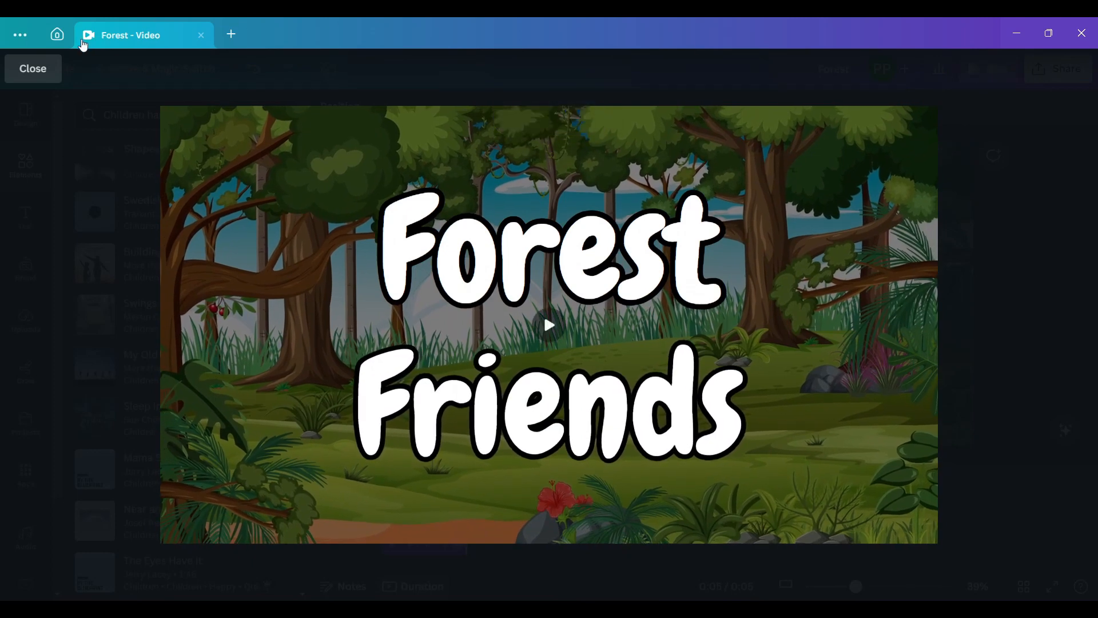
{"action": "left_click", "coordinate": [48, 70]}
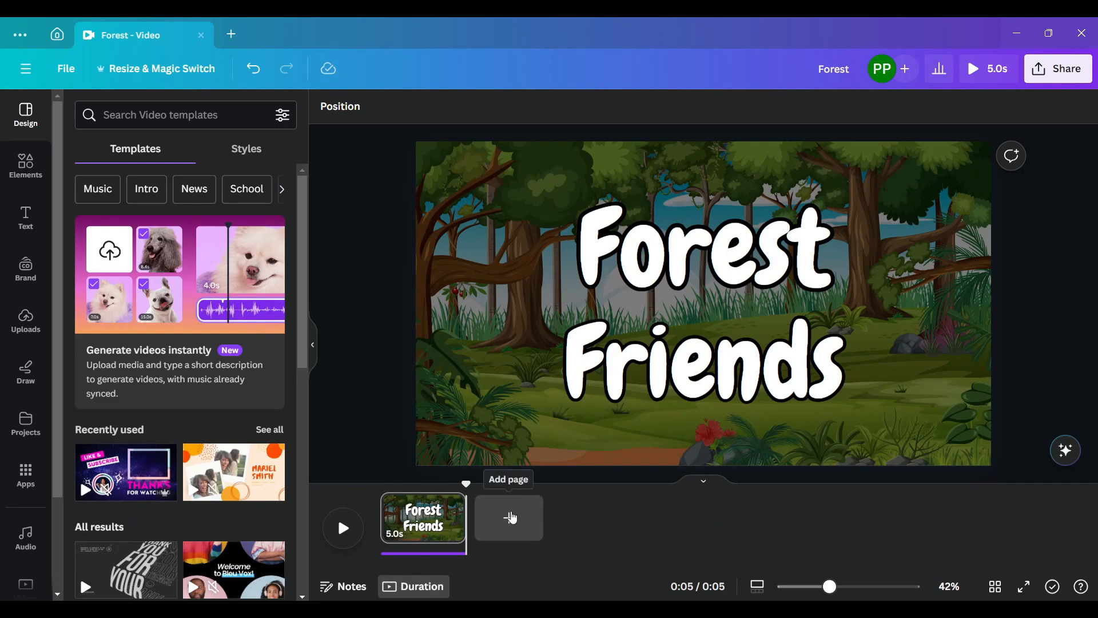
Add a second page and set the recently used cartoon forest image as its background
{"action": "left_click", "coordinate": [510, 517]}
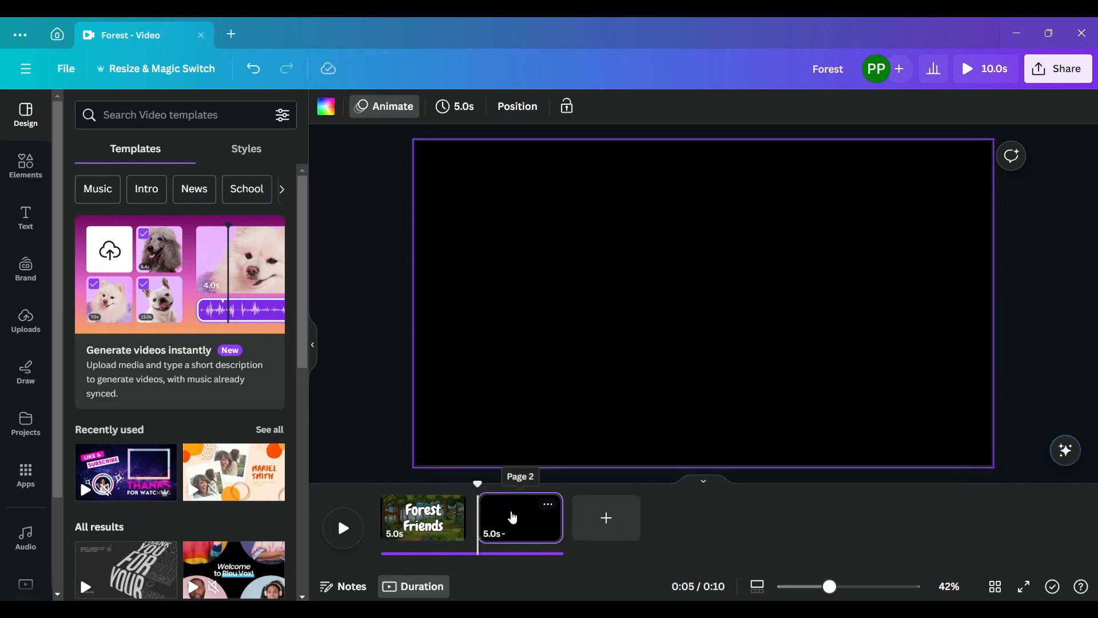
{"action": "left_click", "coordinate": [26, 166]}
{"action": "left_click", "coordinate": [102, 231]}
{"action": "right_click", "coordinate": [637, 254]}
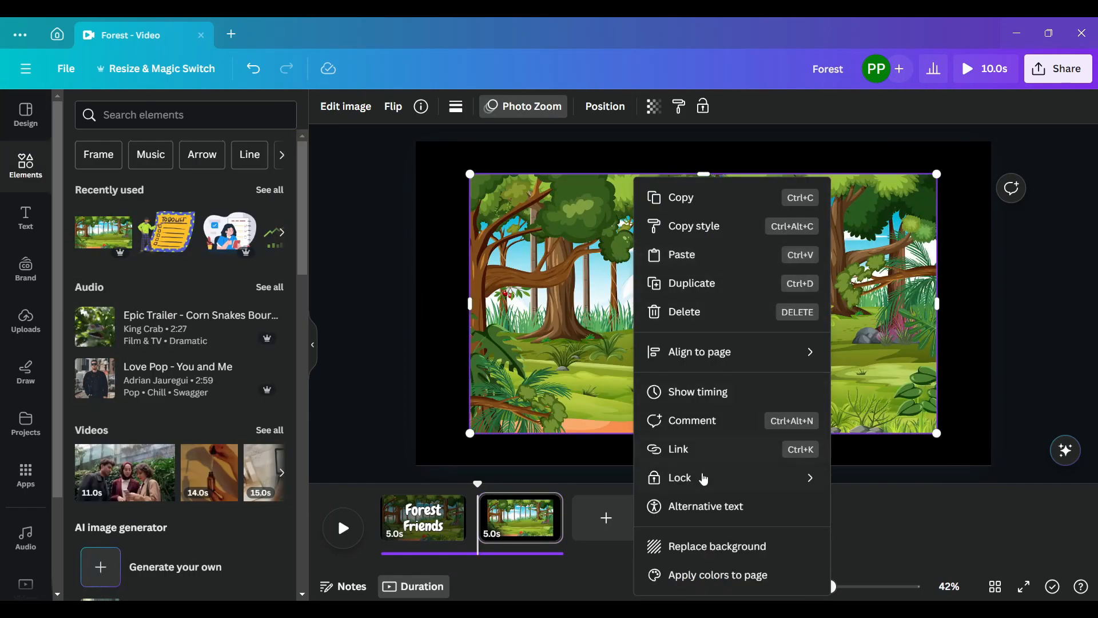
{"action": "left_click", "coordinate": [724, 548]}
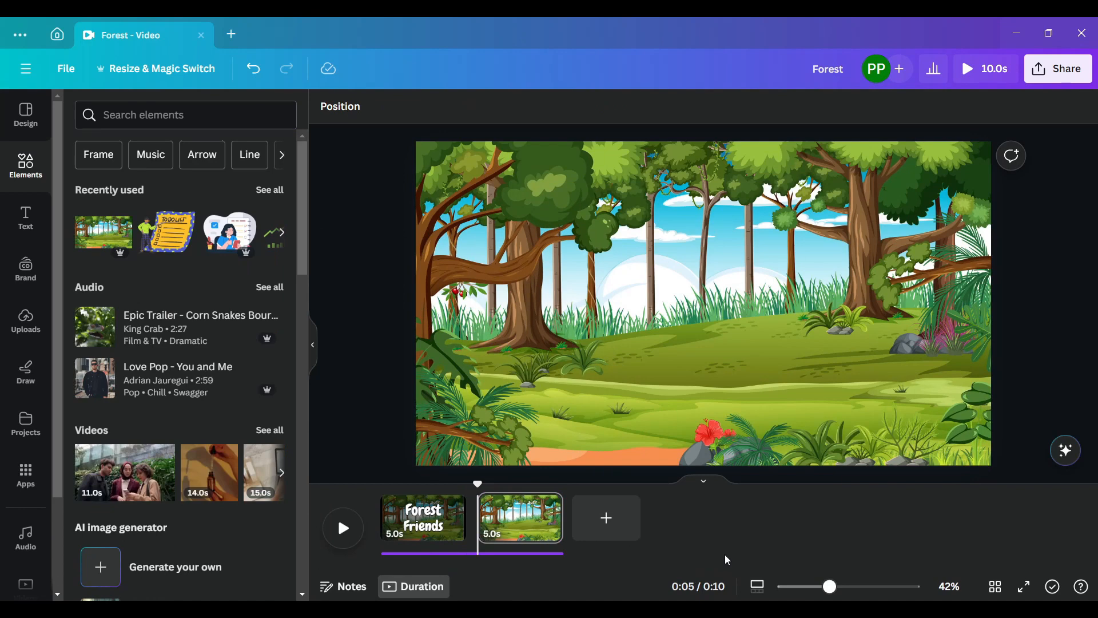
Search the elements for "elephant" and add the grey elephant with the raised trunk to the forest page
{"action": "left_click", "coordinate": [152, 114]}
{"action": "type", "text": "el"}
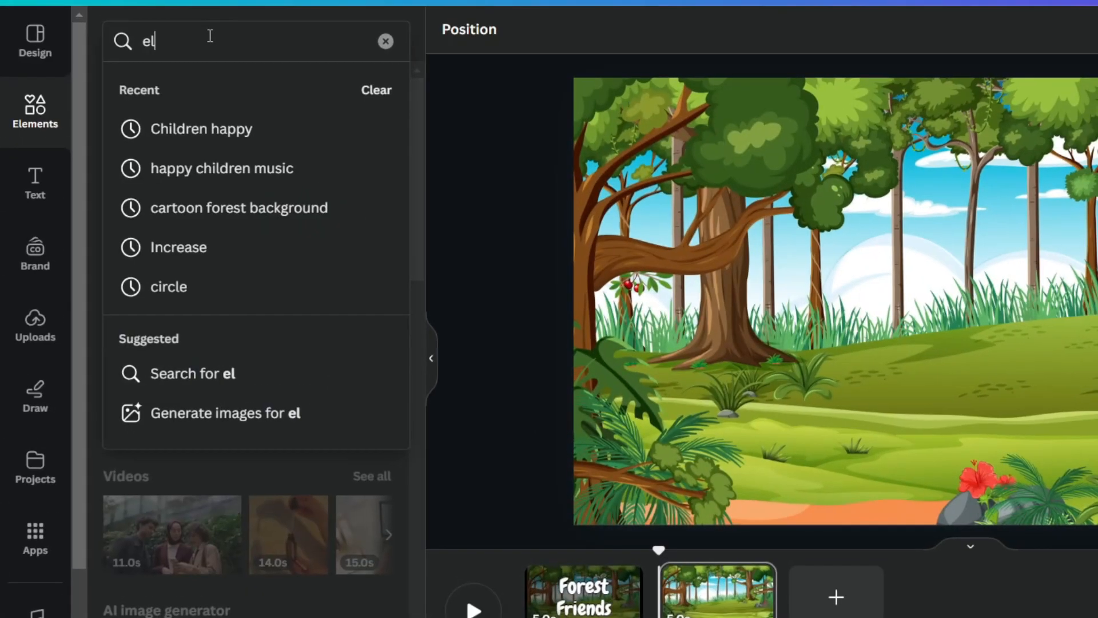
{"action": "type", "text": "ephant"}
{"action": "key", "text": "Return"}
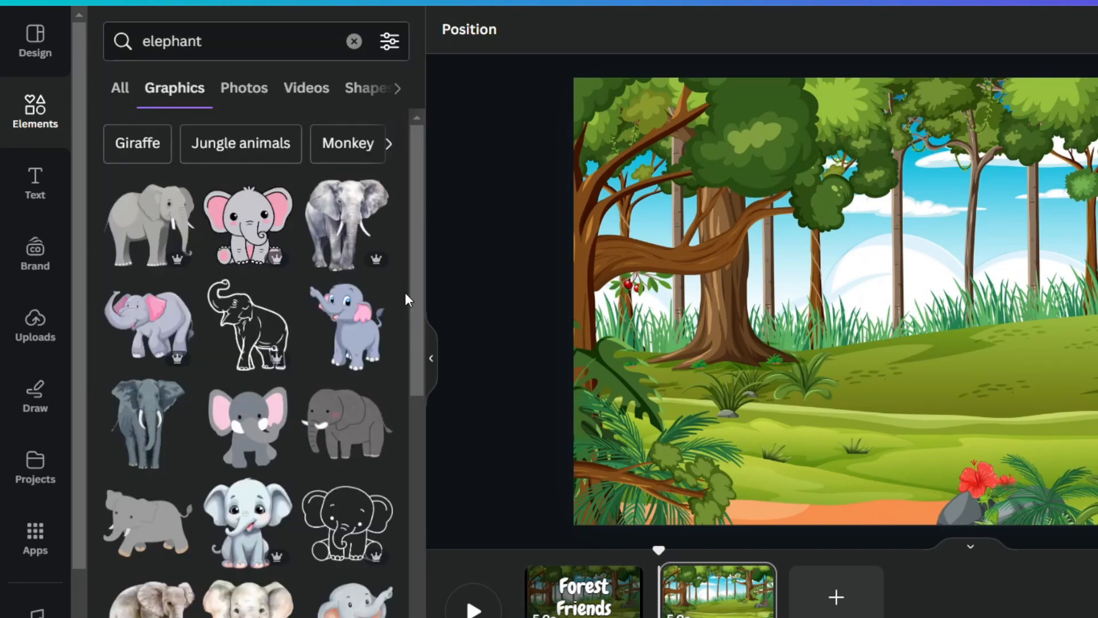
{"action": "scroll", "coordinate": [405, 293], "scroll_direction": "down", "scroll_amount": 5}
{"action": "scroll", "coordinate": [405, 293], "scroll_direction": "down", "scroll_amount": 5}
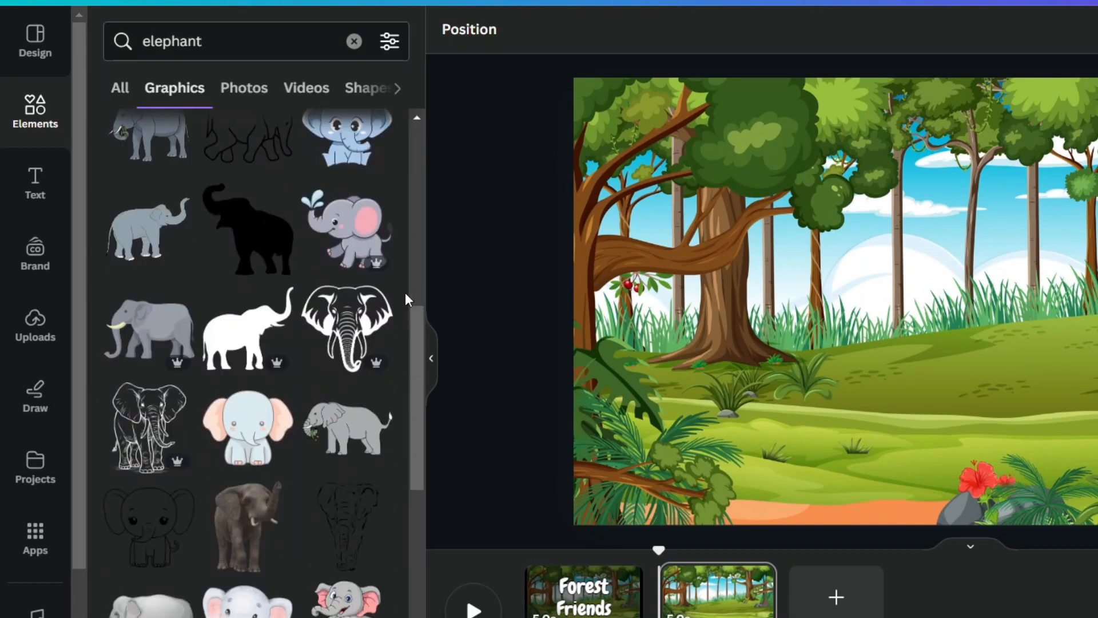
{"action": "scroll", "coordinate": [405, 293], "scroll_direction": "down", "scroll_amount": 5}
{"action": "left_click", "coordinate": [151, 440]}
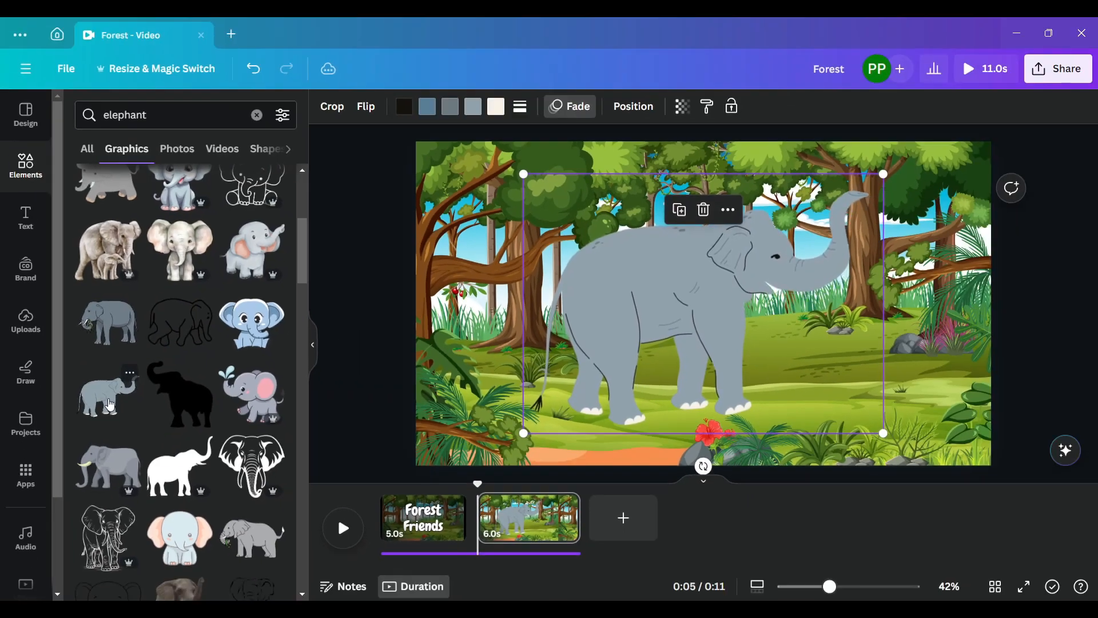
Shrink the elephant and create a custom animation that moves it rightwards from the scene's left edge
{"action": "left_click_drag", "start_coordinate": [883, 174], "coordinate": [745, 273]}
{"action": "left_click_drag", "start_coordinate": [667, 332], "coordinate": [568, 336]}
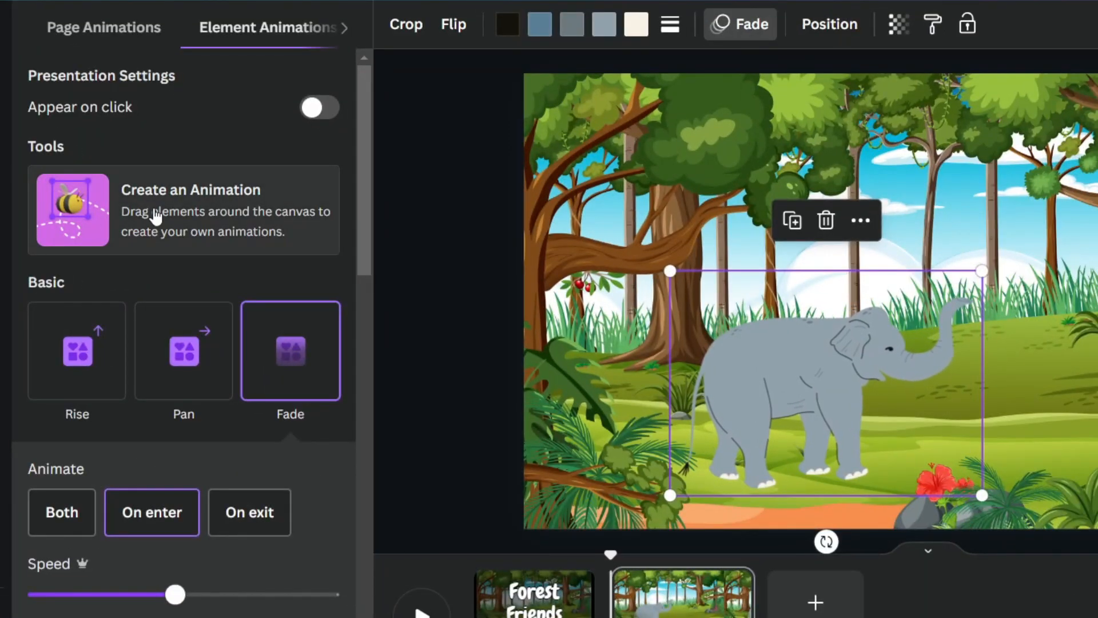
{"action": "left_click", "coordinate": [156, 216]}
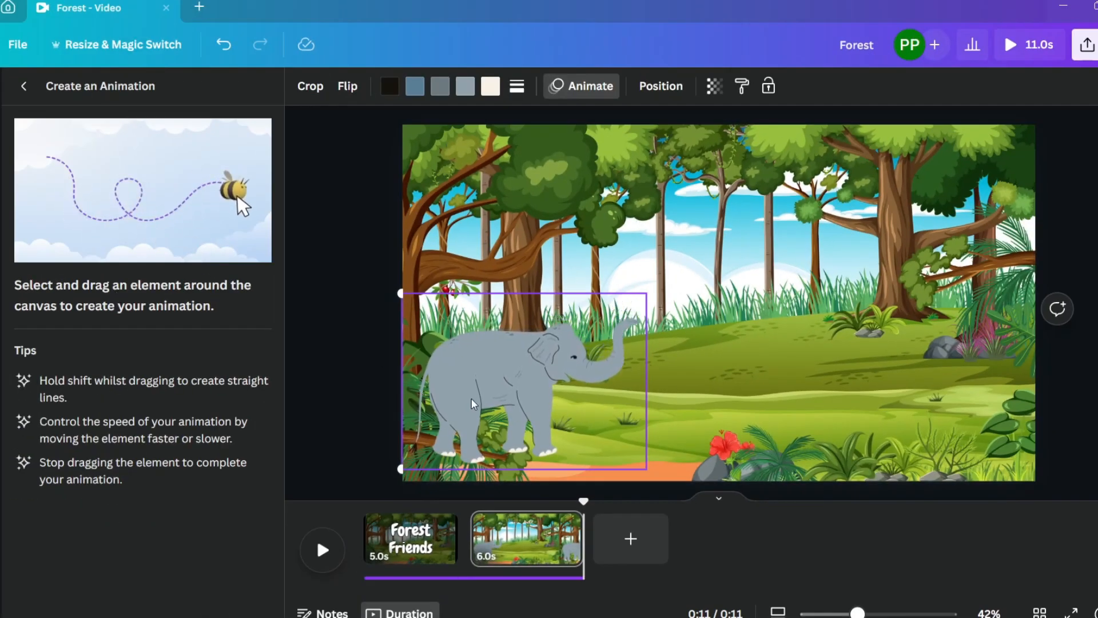
{"action": "left_click_drag", "start_coordinate": [474, 404], "coordinate": [598, 406]}
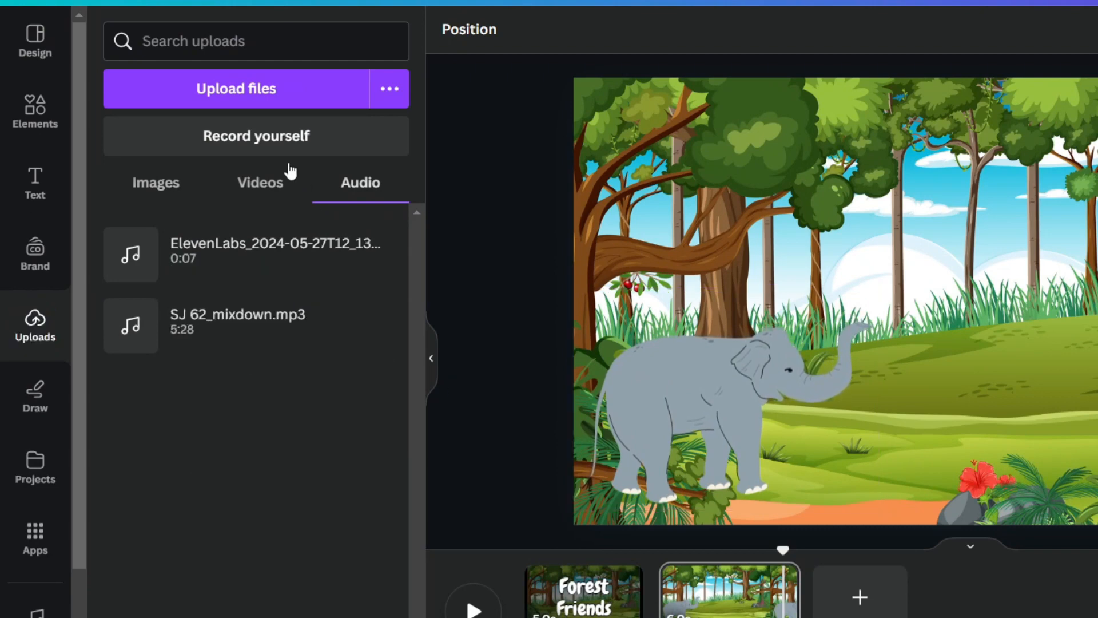
Upload the voice file ElevenLabs_2024-05-27T12_11_58_Emily and place it on the audio timeline under the forest page
{"action": "left_click", "coordinate": [234, 91]}
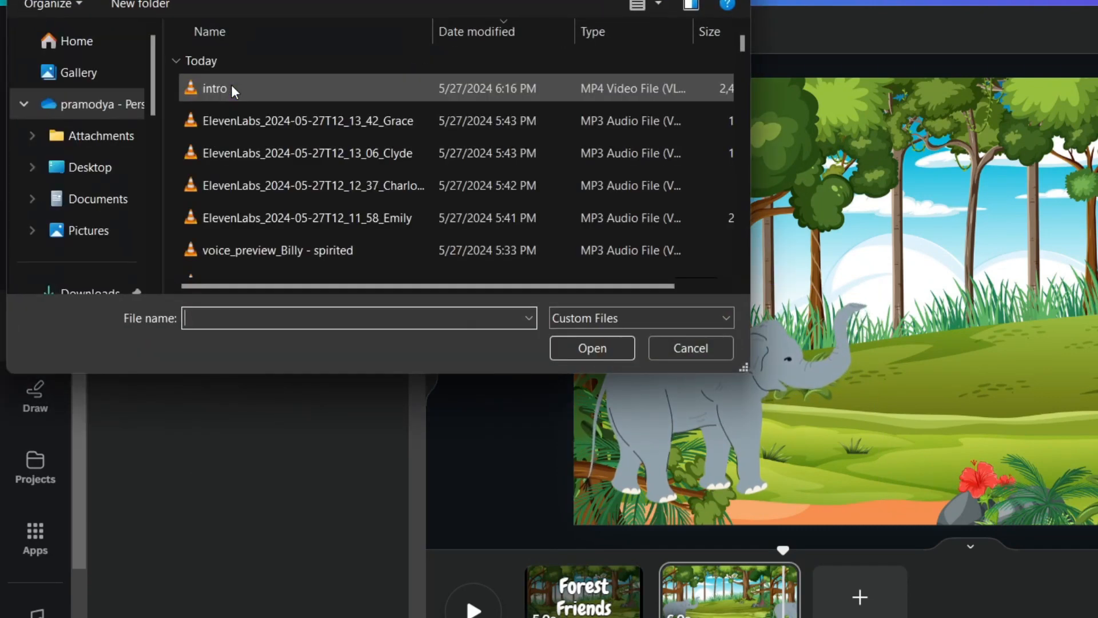
{"action": "left_click", "coordinate": [300, 214]}
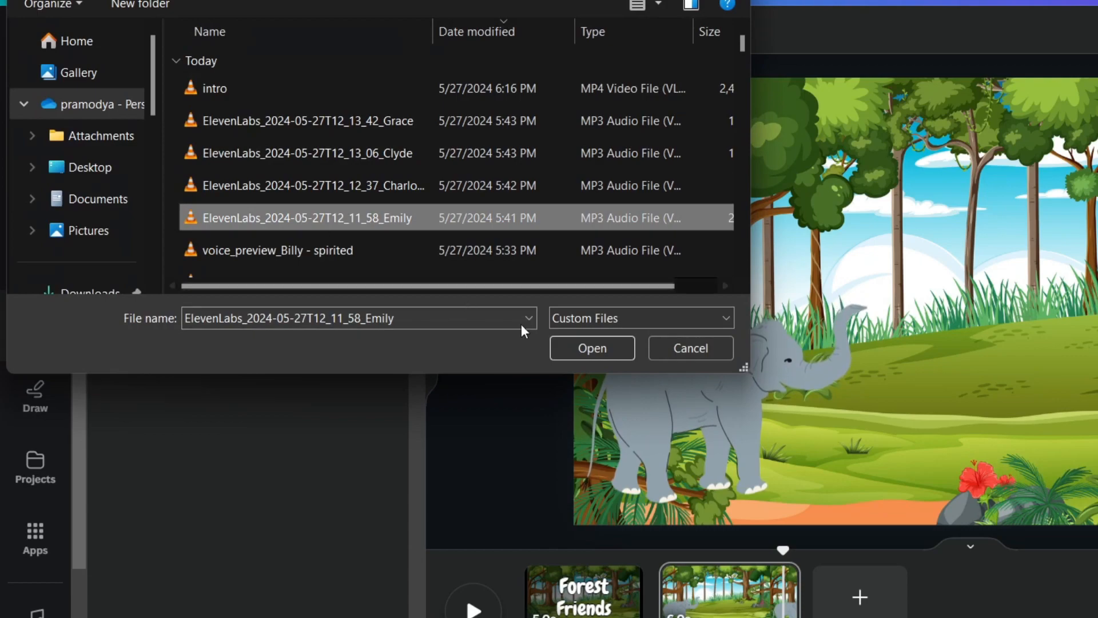
{"action": "left_click", "coordinate": [577, 346]}
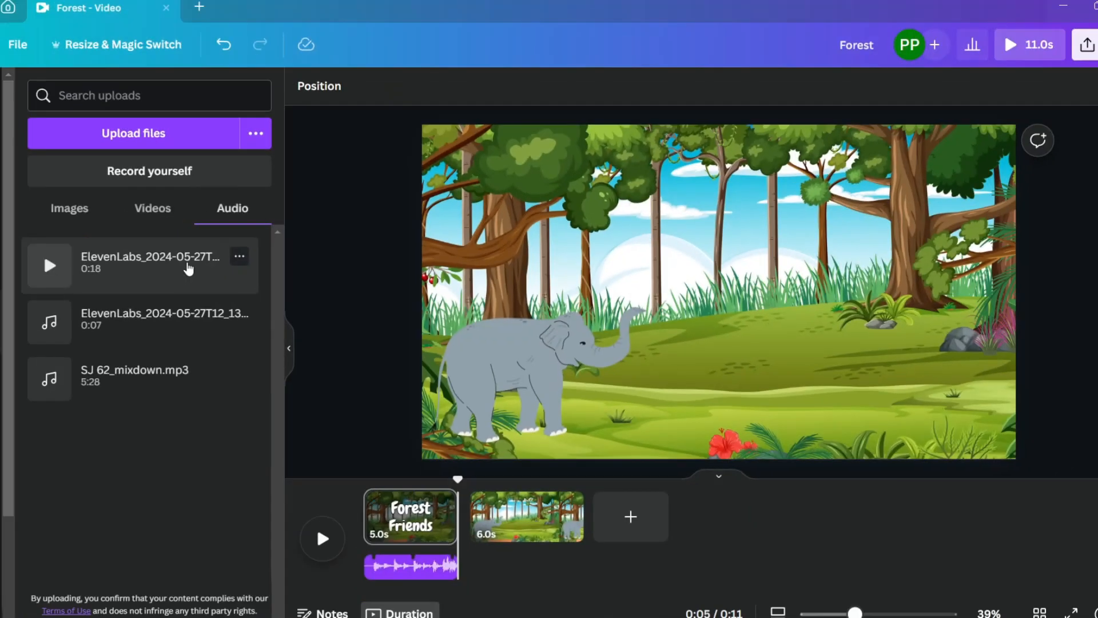
{"action": "left_click_drag", "start_coordinate": [304, 251], "coordinate": [743, 595]}
{"action": "left_click_drag", "start_coordinate": [540, 538], "coordinate": [480, 537]}
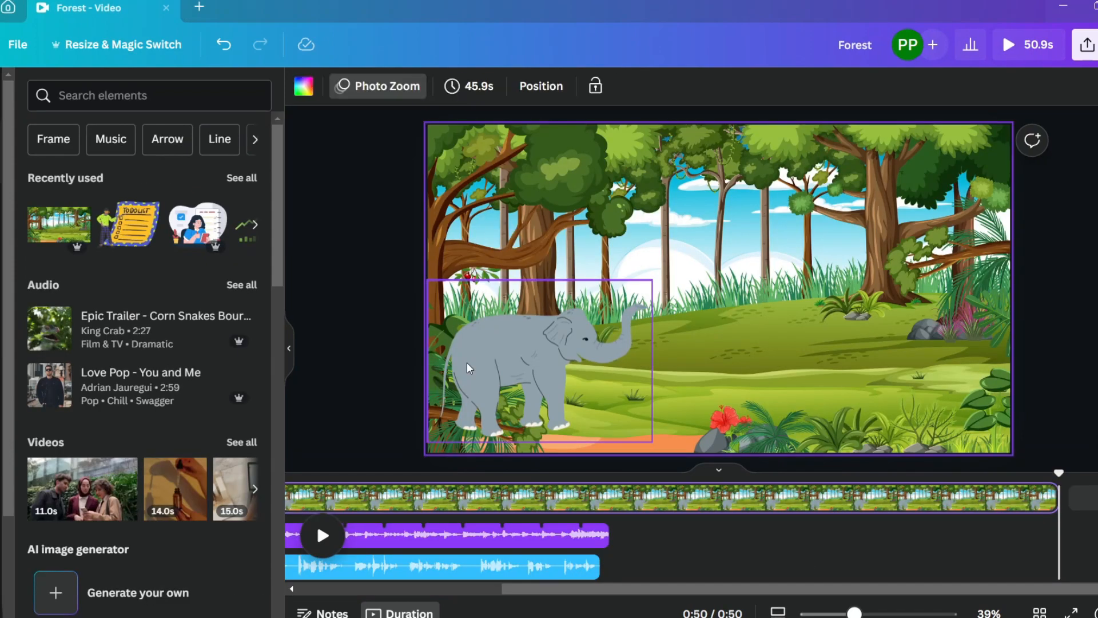
Show the elephant's timing track on the timeline
{"action": "right_click", "coordinate": [468, 369]}
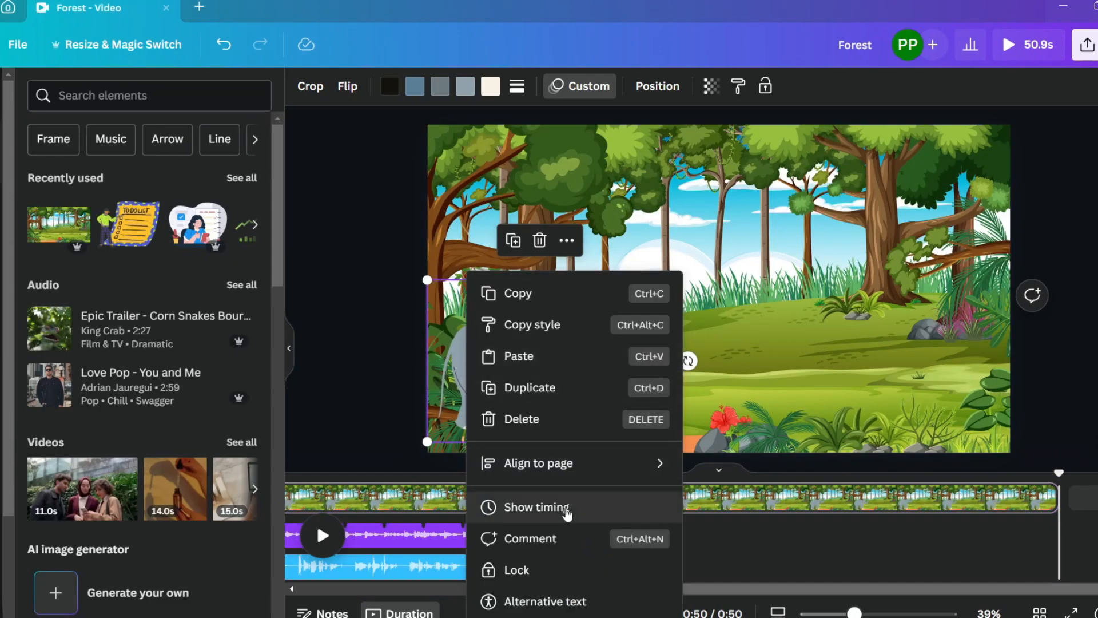
{"action": "left_click", "coordinate": [566, 510]}
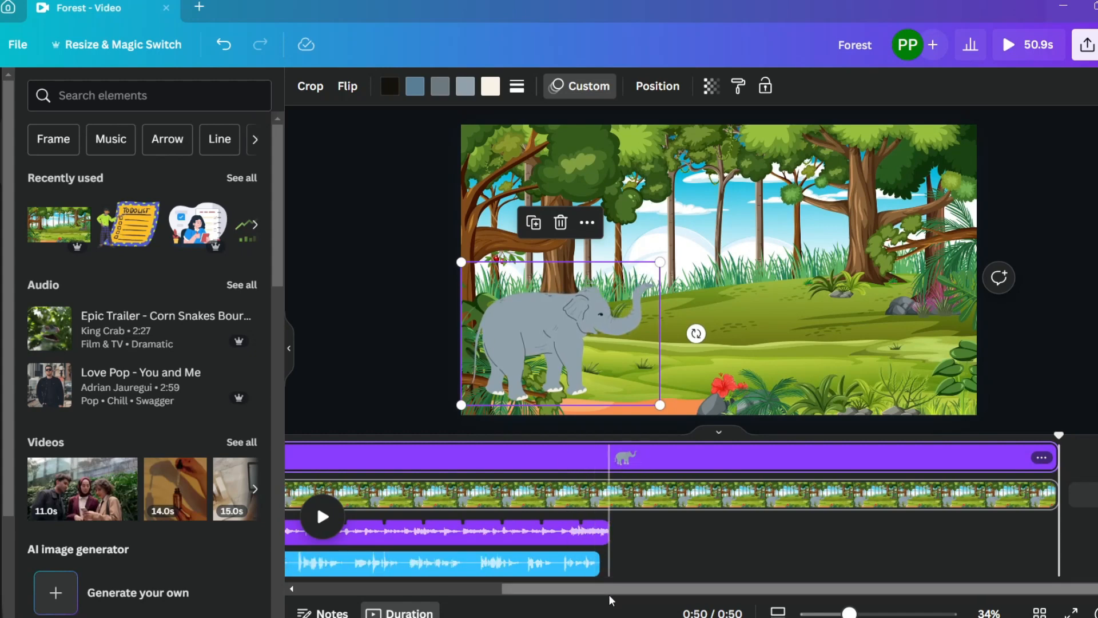
{"action": "left_click_drag", "start_coordinate": [609, 589], "coordinate": [509, 598]}
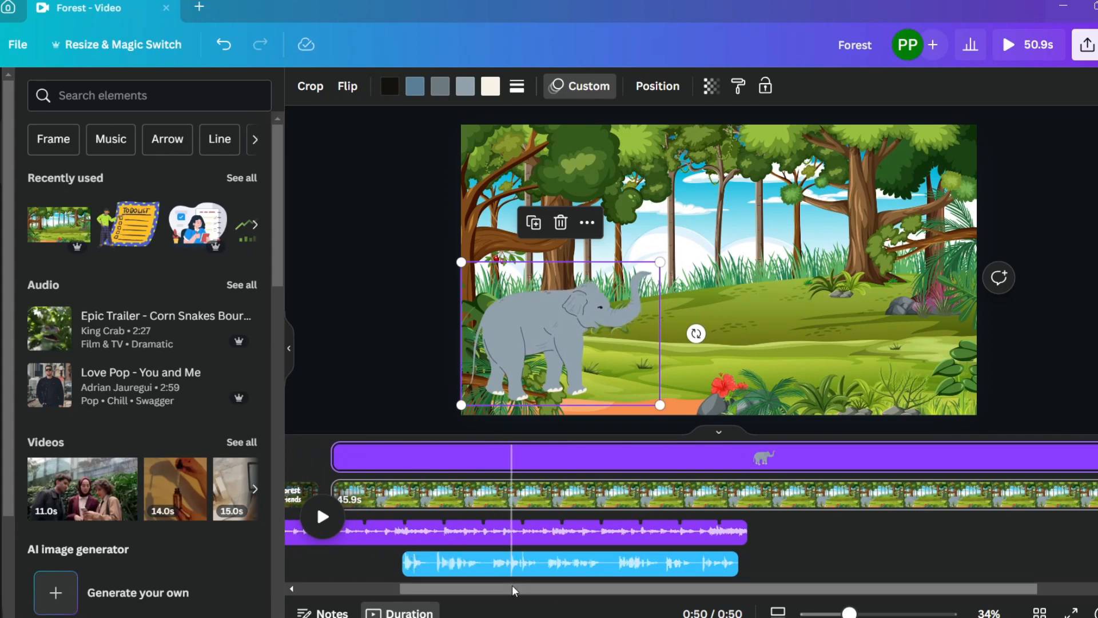
{"action": "left_click_drag", "start_coordinate": [515, 589], "coordinate": [490, 592]}
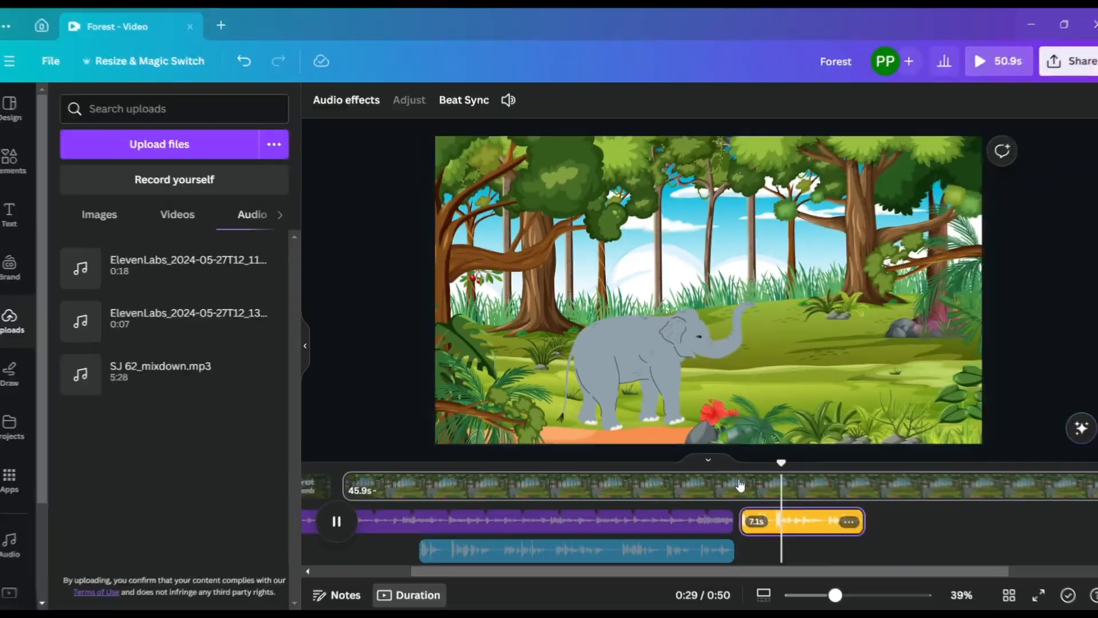
Search the graphics for "fox" and add the drawing of an orange fox with its cub to the forest page
{"action": "left_click_drag", "start_coordinate": [805, 564], "coordinate": [871, 573]}
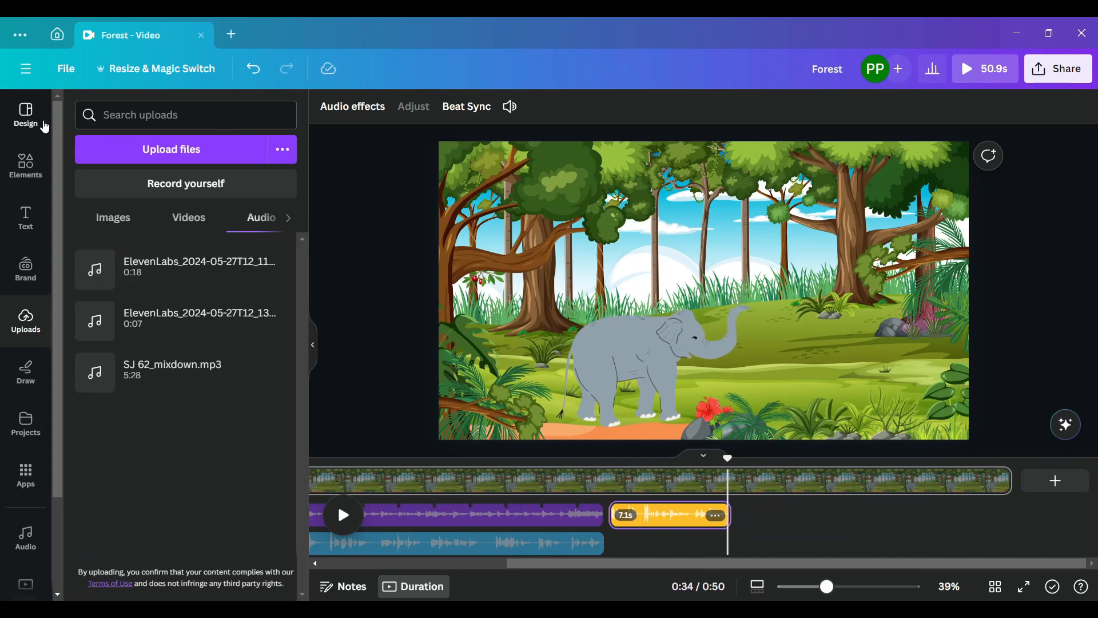
{"action": "left_click", "coordinate": [25, 166]}
{"action": "type", "text": "fox"}
{"action": "key", "text": "Return"}
{"action": "left_click", "coordinate": [123, 149]}
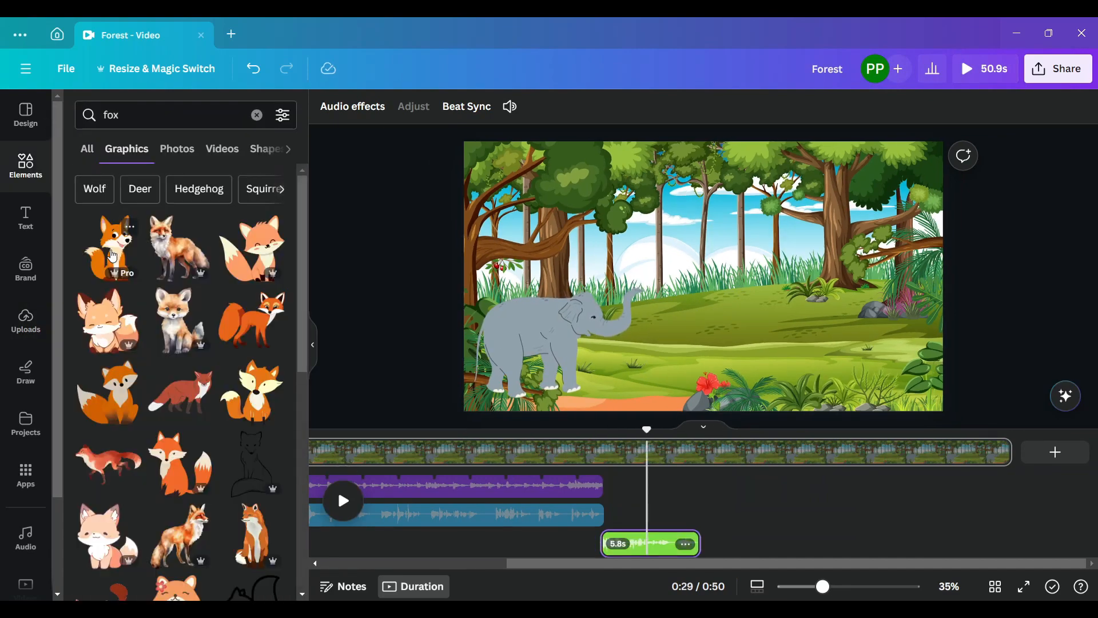
{"action": "scroll", "coordinate": [172, 372], "scroll_direction": "down", "scroll_amount": 3}
{"action": "left_click", "coordinate": [103, 342]}
{"action": "scroll", "coordinate": [102, 342], "scroll_direction": "down", "scroll_amount": 3}
{"action": "left_click", "coordinate": [103, 342]}
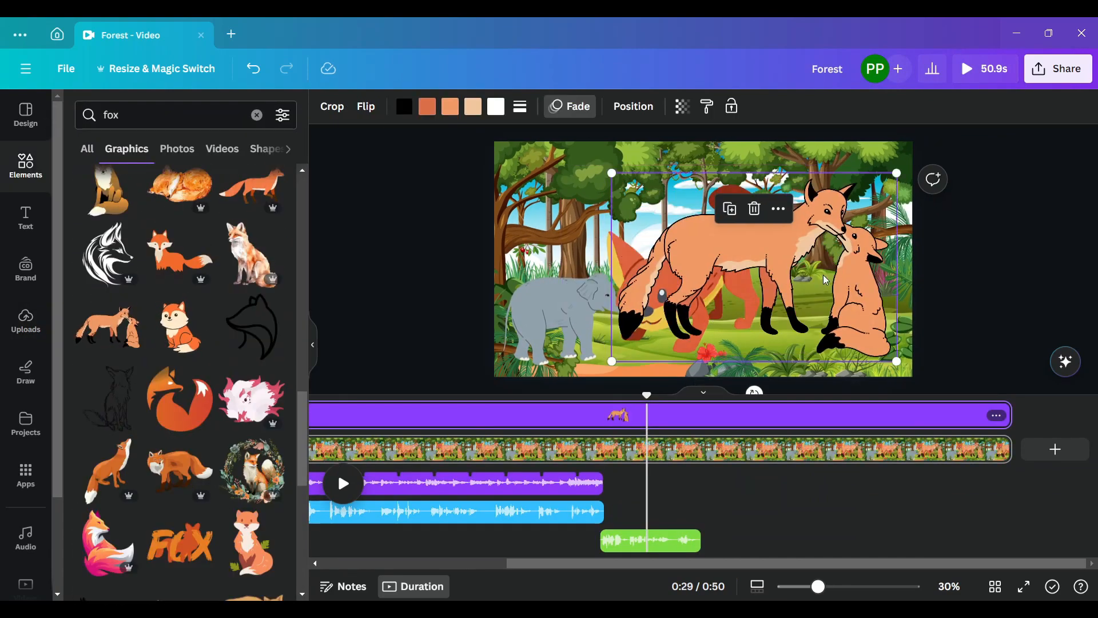
Trim the start of the fox graphic's timing to match the second voice clip and scale the foxes down
{"action": "right_click", "coordinate": [703, 235]}
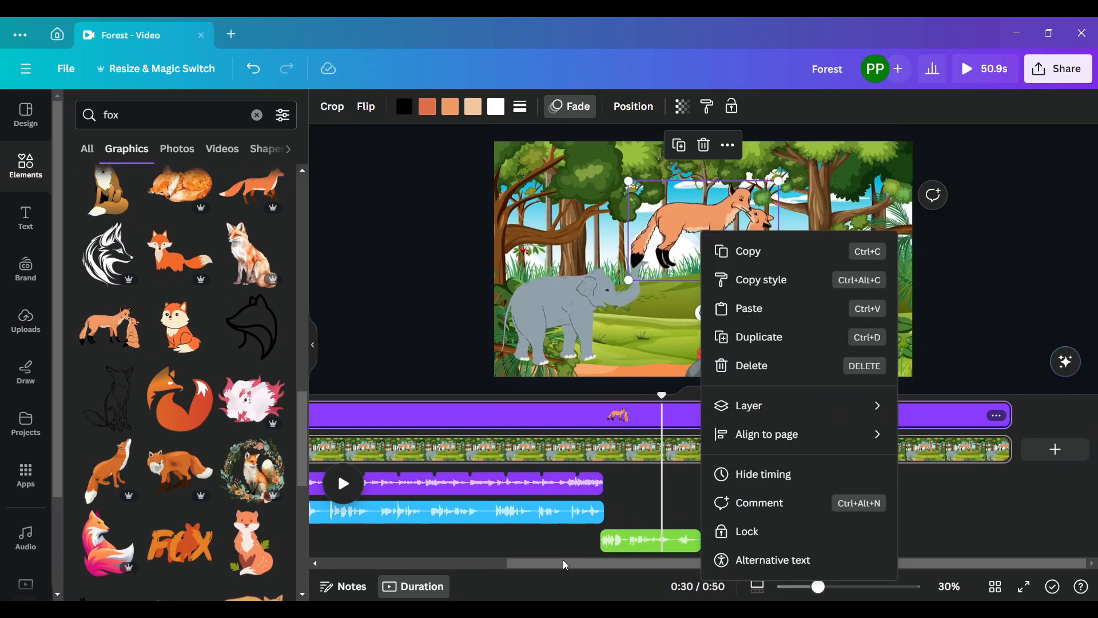
{"action": "left_click_drag", "start_coordinate": [564, 565], "coordinate": [412, 565]}
{"action": "left_click_drag", "start_coordinate": [431, 415], "coordinate": [808, 415]}
{"action": "left_click_drag", "start_coordinate": [865, 396], "coordinate": [820, 395]}
{"action": "left_click_drag", "start_coordinate": [801, 564], "coordinate": [868, 564]}
{"action": "left_click_drag", "start_coordinate": [778, 180], "coordinate": [708, 227]}
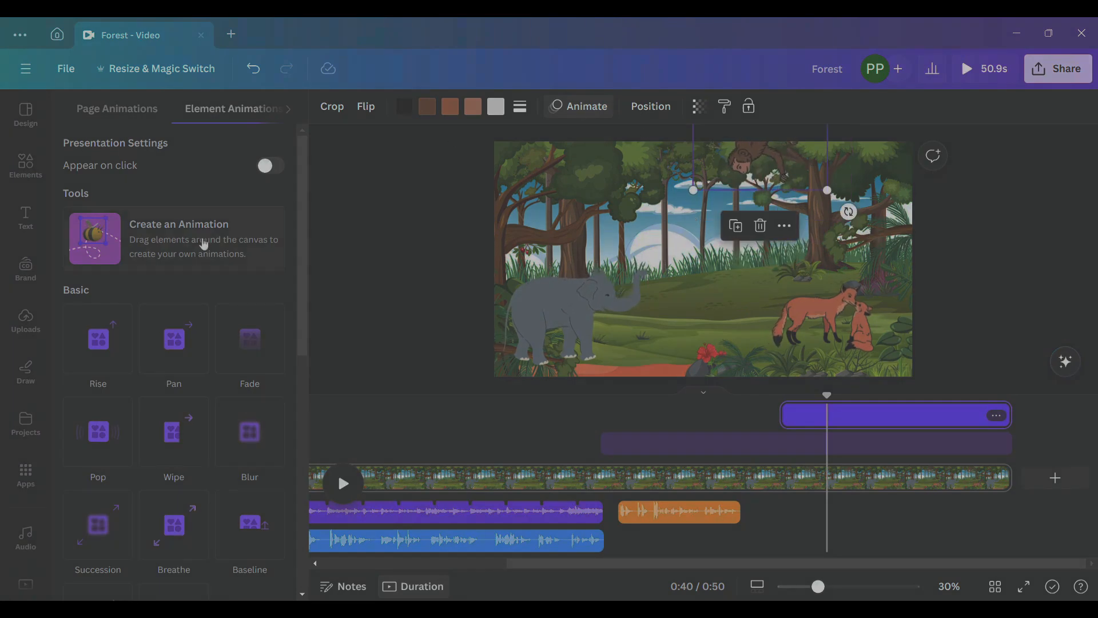
Give the hanging monkey a downward custom motion path, shift its timing slightly earlier, and delete the path
{"action": "left_click", "coordinate": [204, 244]}
{"action": "left_click_drag", "start_coordinate": [756, 160], "coordinate": [755, 270]}
{"action": "left_click_drag", "start_coordinate": [854, 424], "coordinate": [840, 426]}
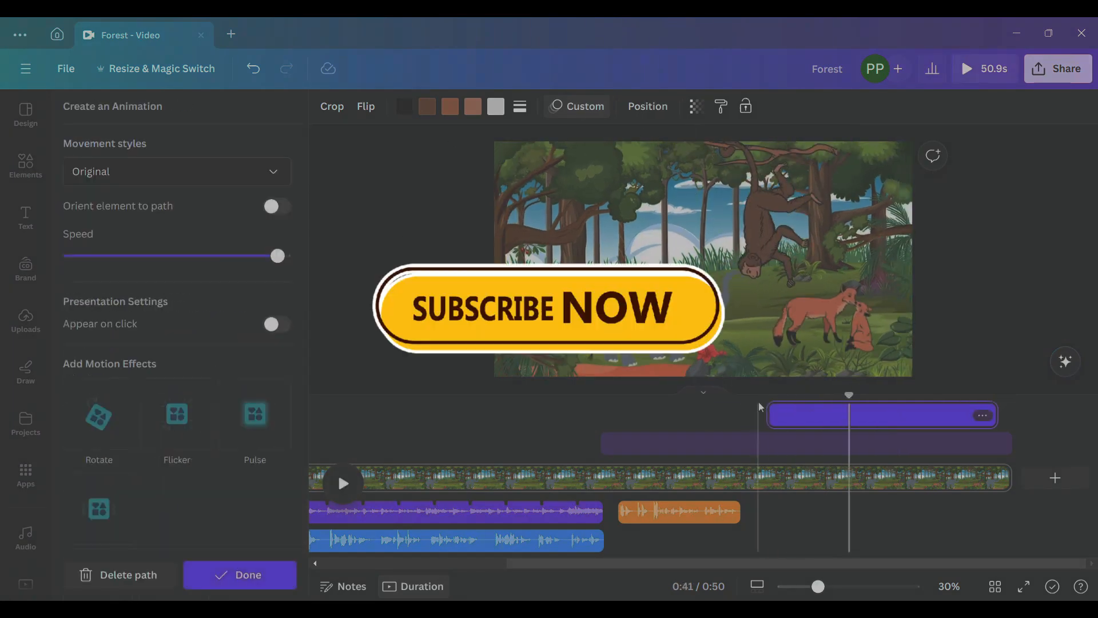
{"action": "left_click", "coordinate": [122, 576]}
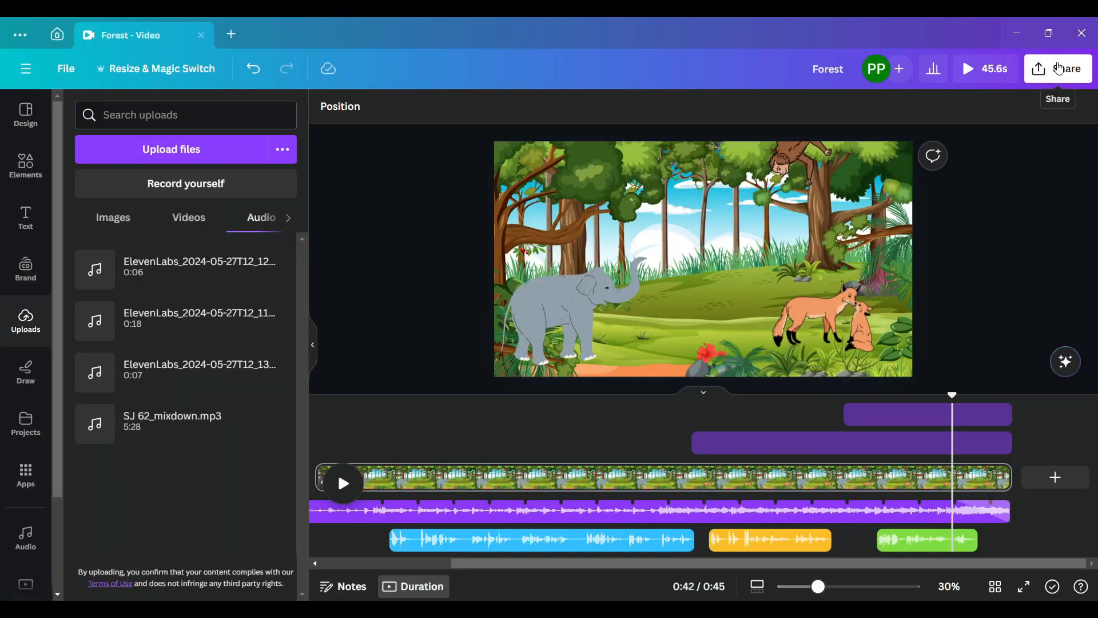
Download all pages of the video as a 1080p MP4
{"action": "left_click", "coordinate": [1058, 68]}
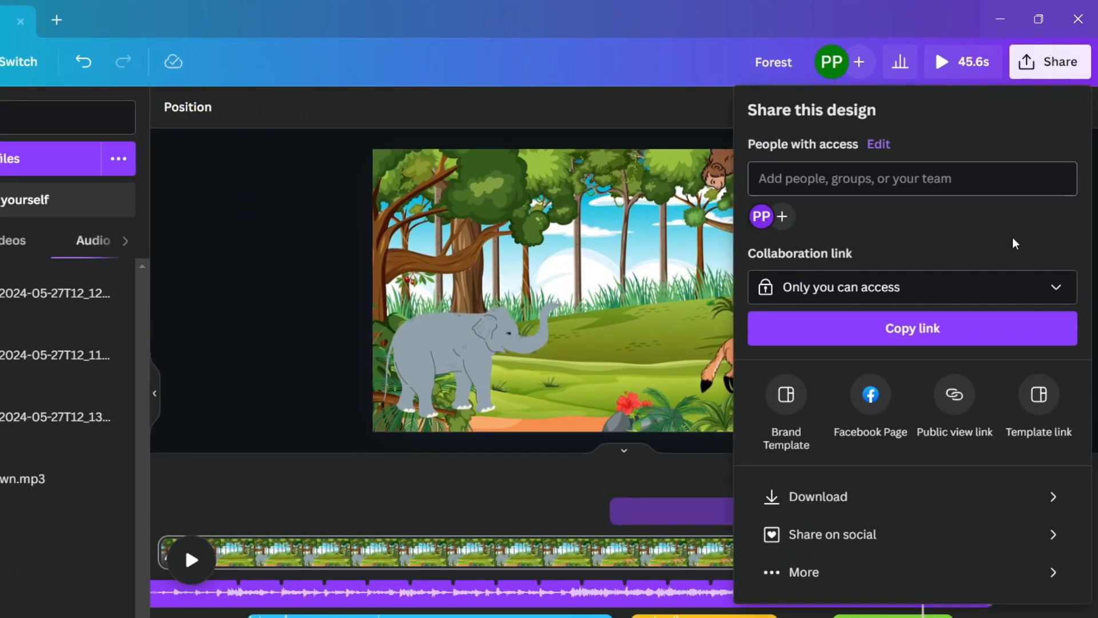
{"action": "left_click", "coordinate": [912, 501]}
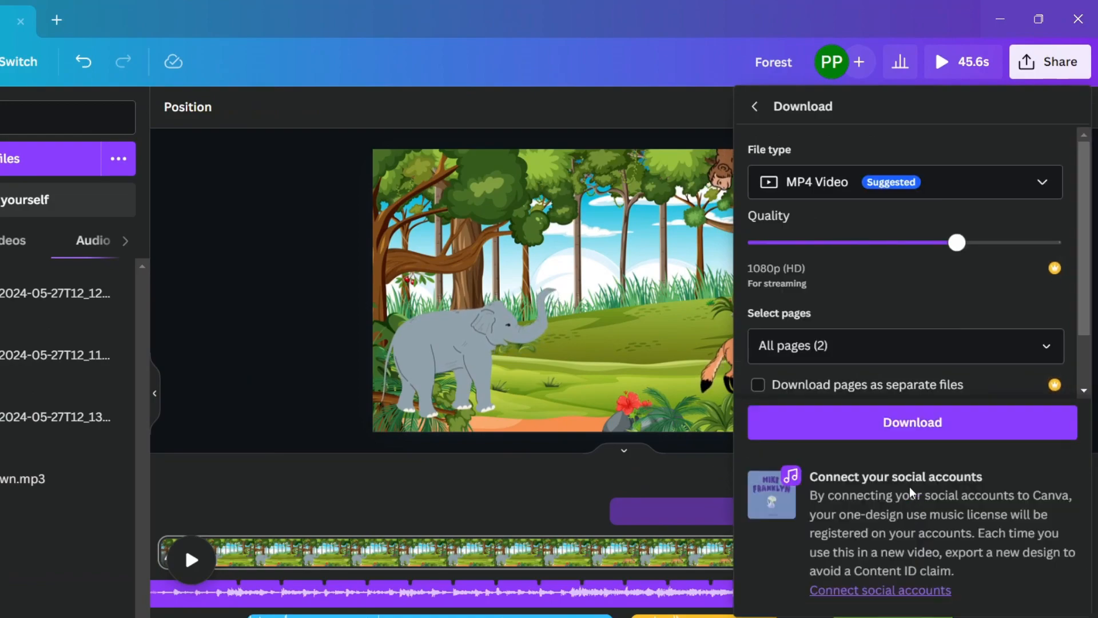
{"action": "left_click", "coordinate": [910, 422]}
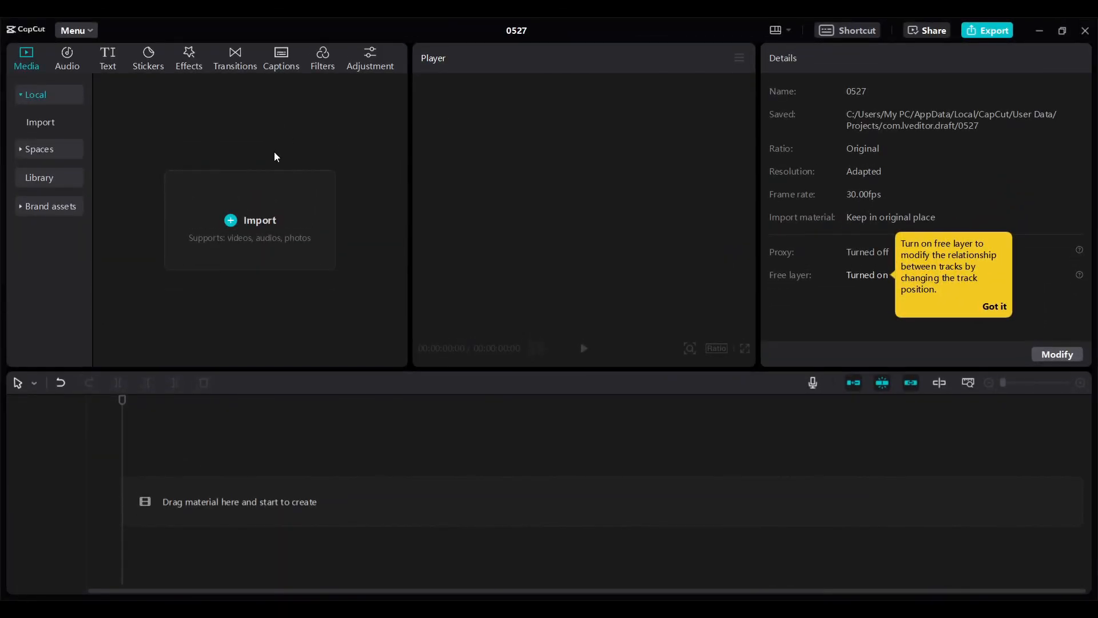
Switch to CapCut, import the final video from Downloads and place it on the timeline
{"action": "left_click", "coordinate": [238, 239]}
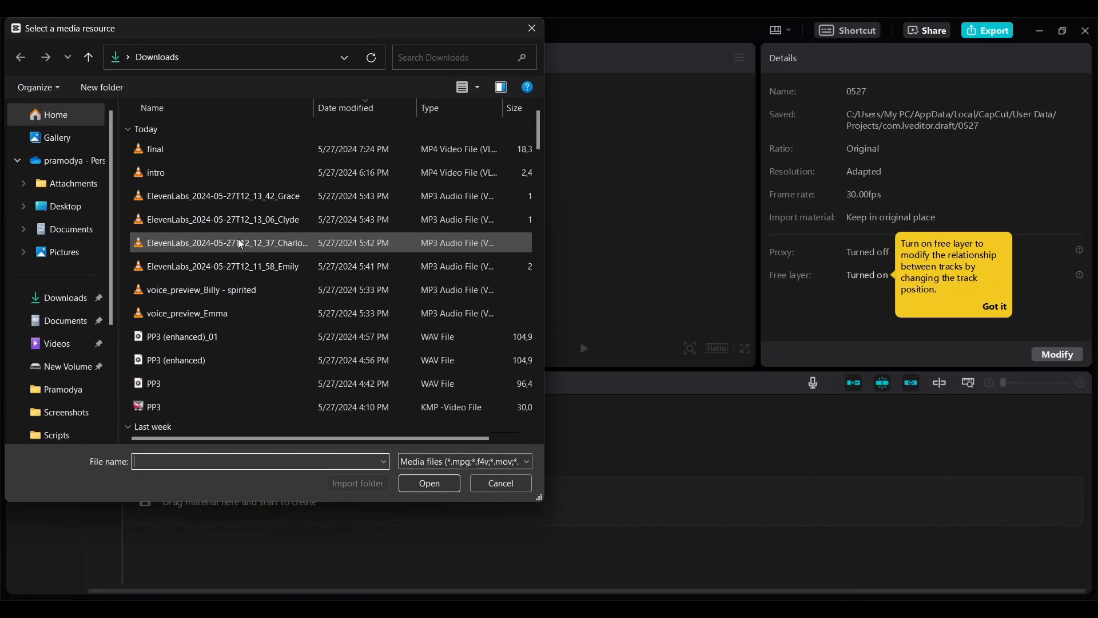
{"action": "left_click", "coordinate": [204, 148]}
{"action": "left_click", "coordinate": [429, 483]}
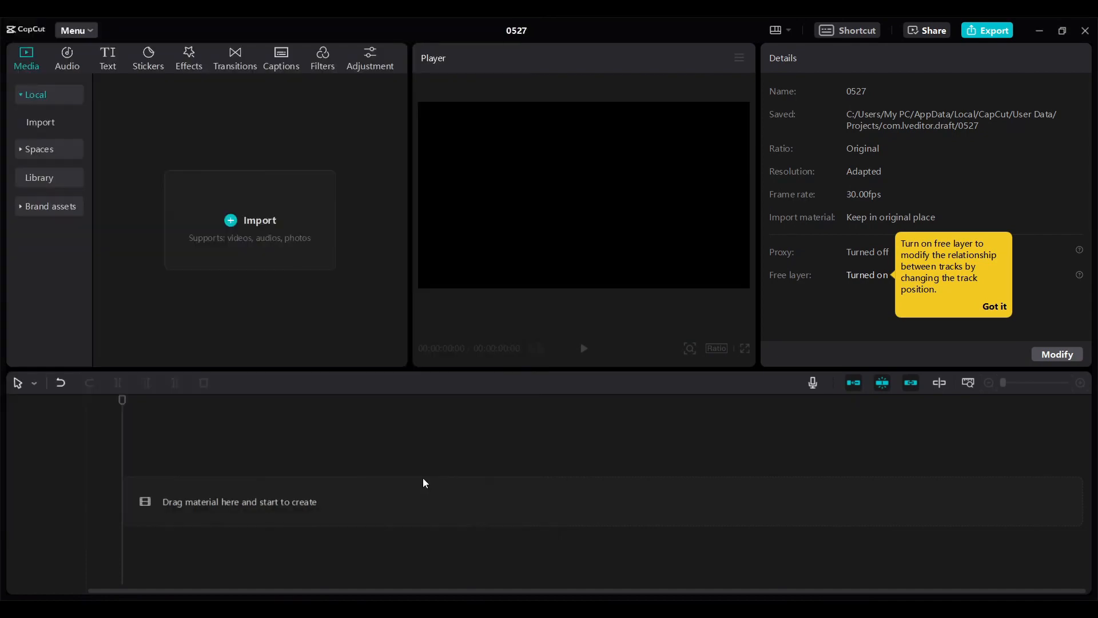
{"action": "left_click_drag", "start_coordinate": [137, 213], "coordinate": [140, 500]}
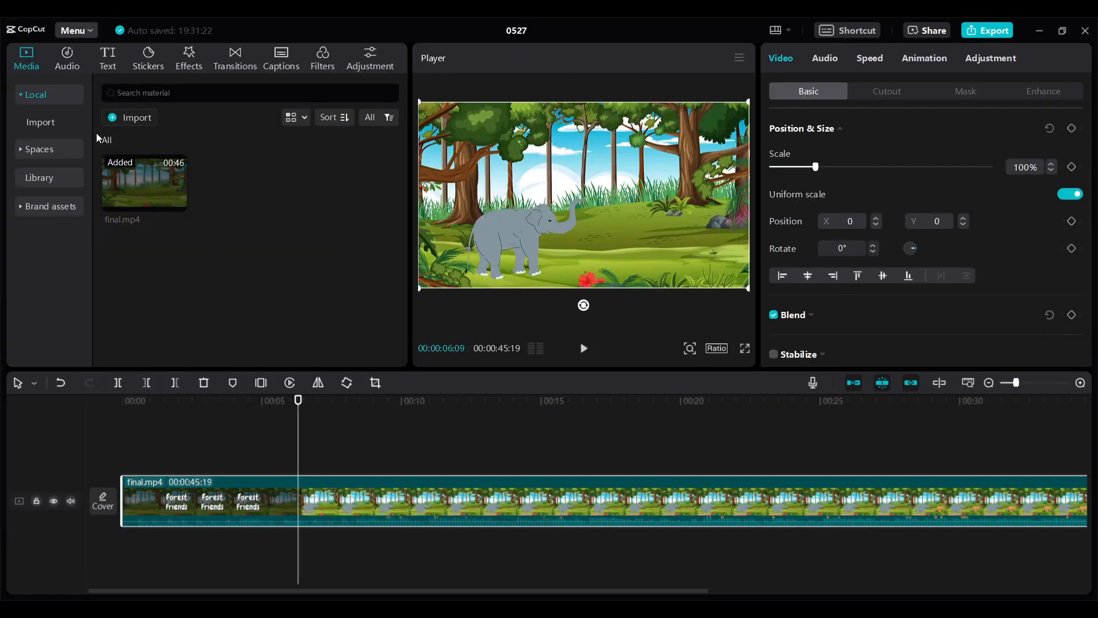
Generate English auto captions for the video and move the playhead to the first caption
{"action": "left_click", "coordinate": [106, 68]}
{"action": "left_click", "coordinate": [47, 96]}
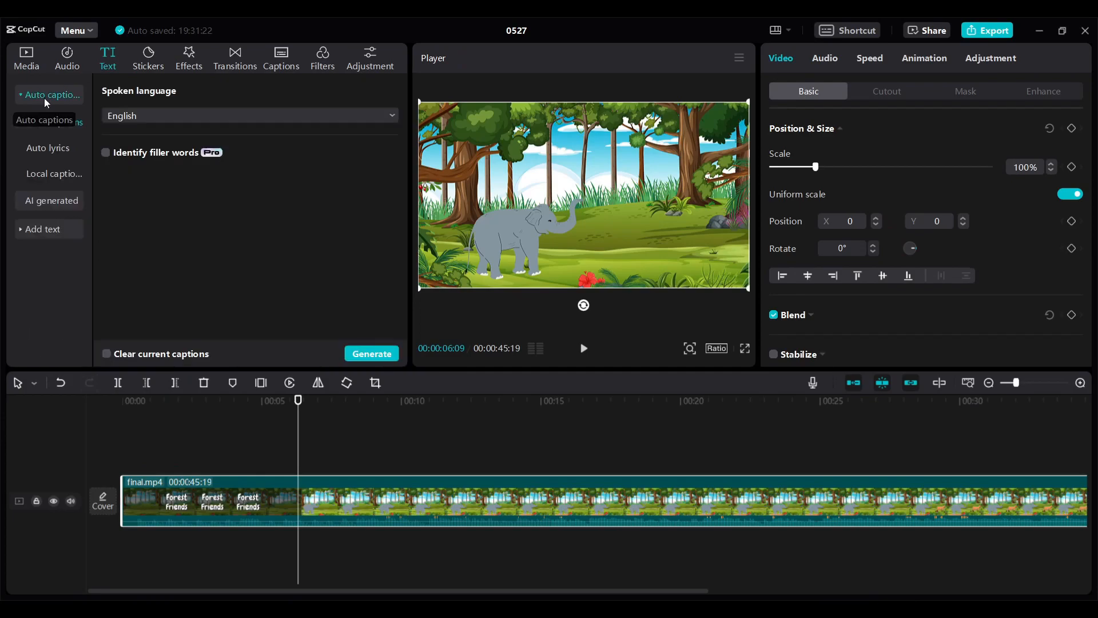
{"action": "left_click", "coordinate": [377, 353]}
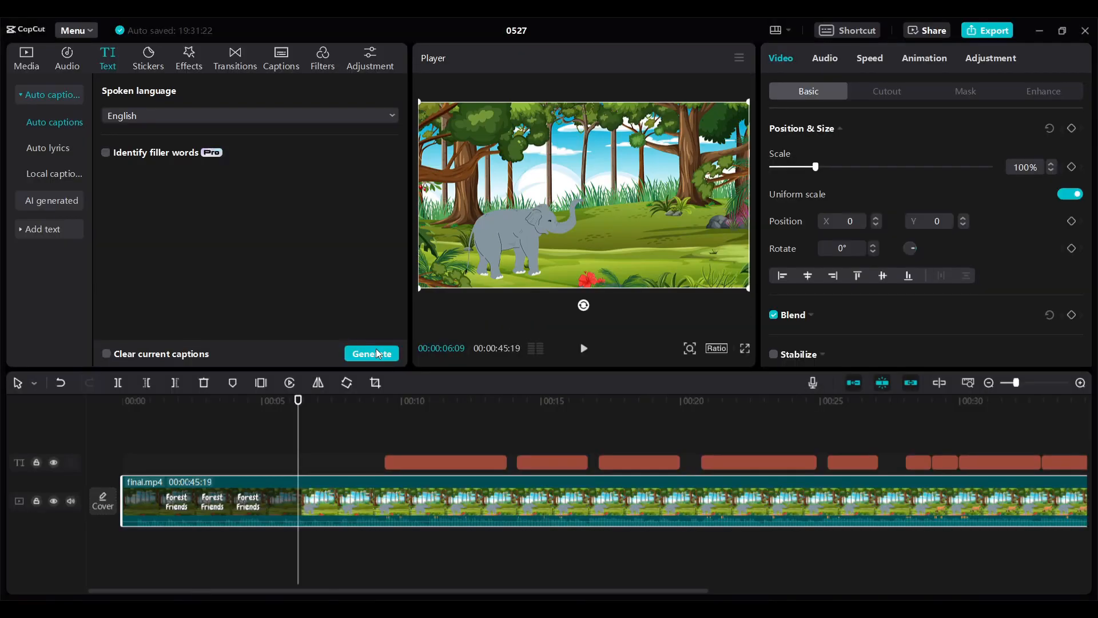
{"action": "left_click", "coordinate": [386, 402]}
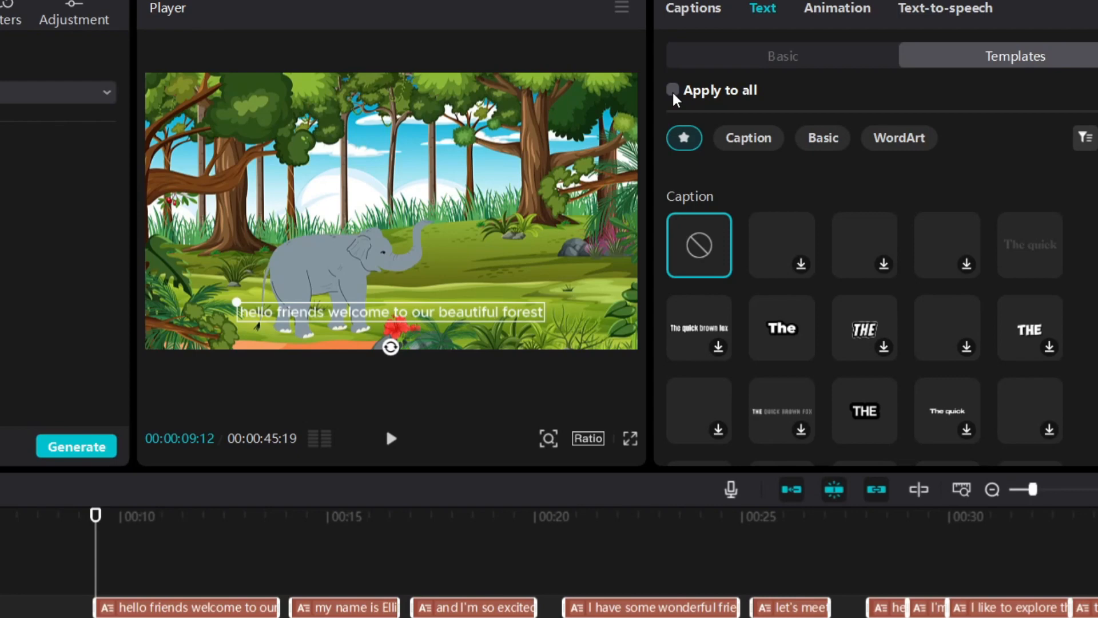
{"action": "left_click", "coordinate": [183, 570]}
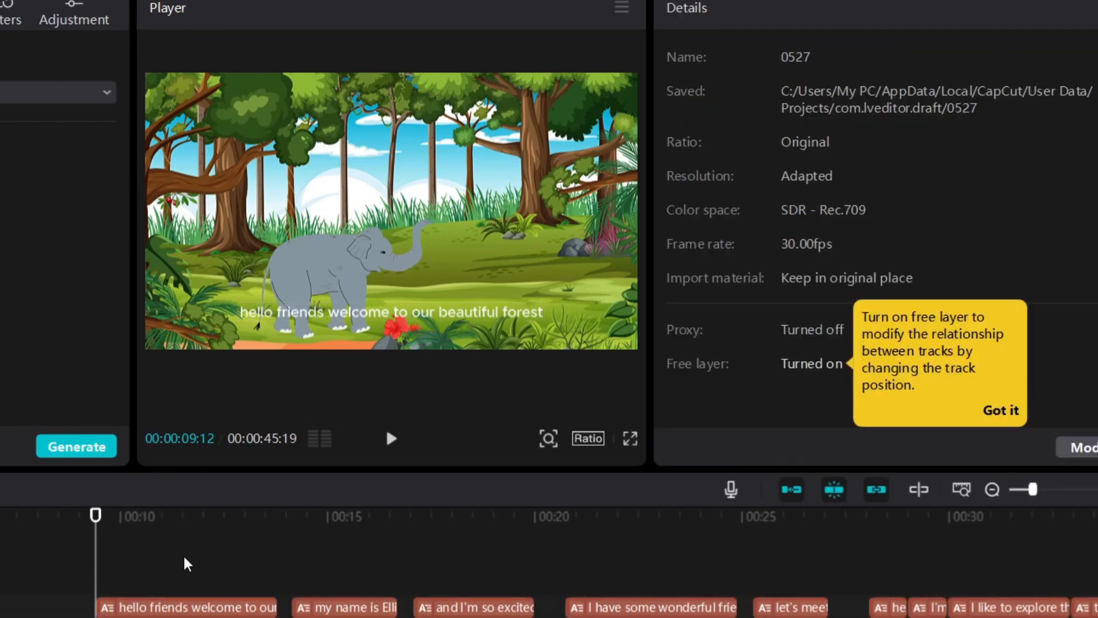
Add the blank white cloud sticker from the Cartoon stickers beneath the first caption and extend it across the elephant's captions
{"action": "left_click", "coordinate": [189, 610]}
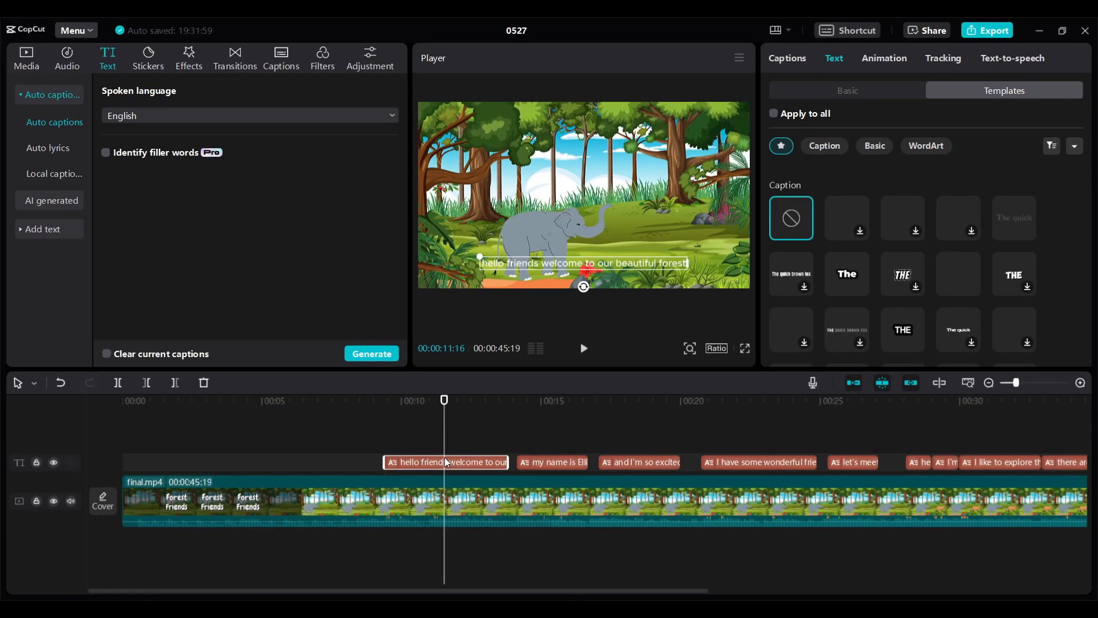
{"action": "left_click", "coordinate": [149, 64]}
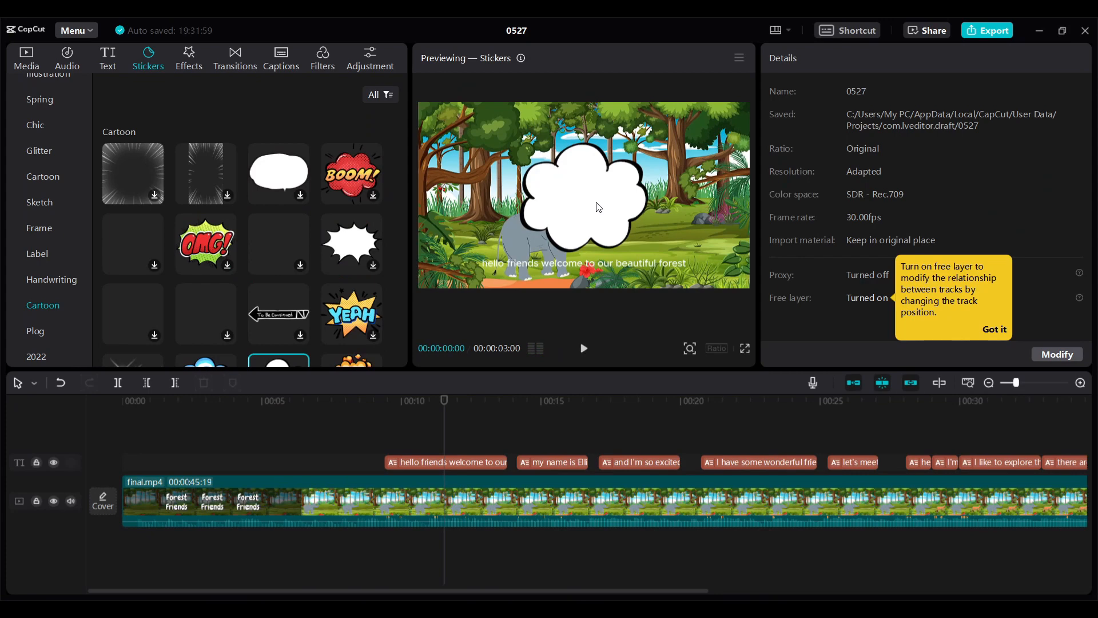
{"action": "left_click_drag", "start_coordinate": [598, 207], "coordinate": [406, 487]}
{"action": "left_click", "coordinate": [406, 487]}
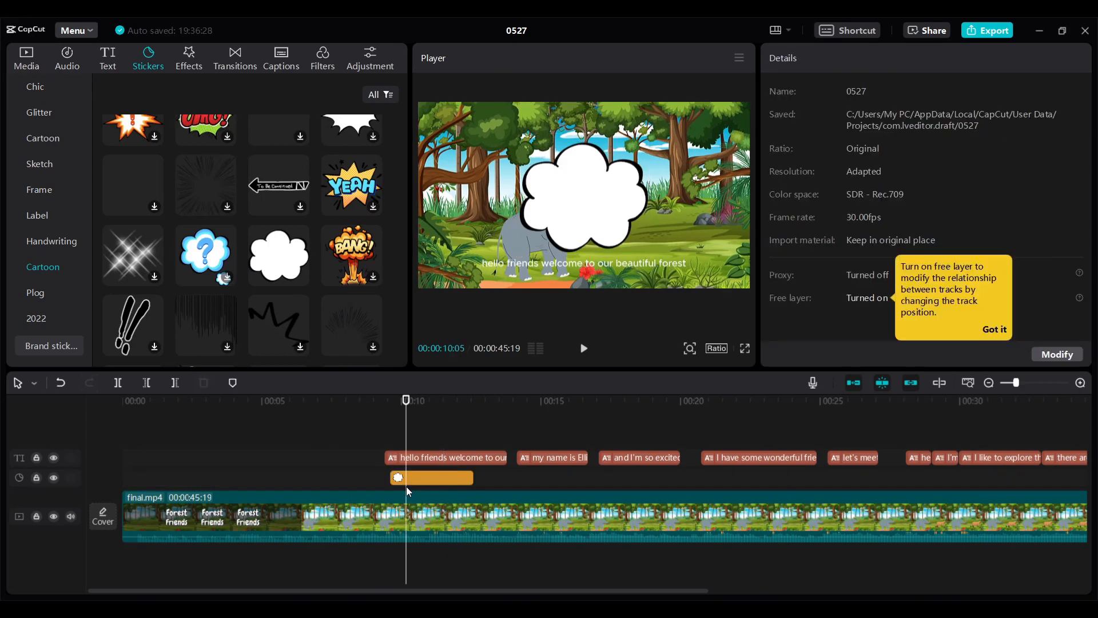
{"action": "left_click", "coordinate": [453, 476]}
{"action": "left_click_drag", "start_coordinate": [472, 479], "coordinate": [502, 479]}
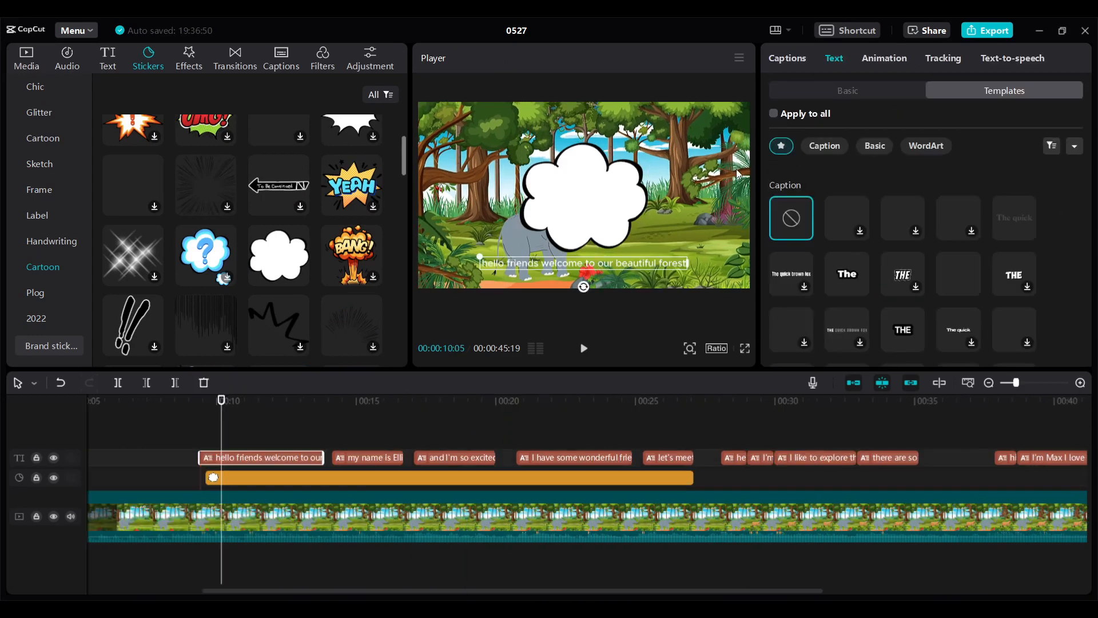
Shrink the cloud sticker and place it above the elephant as a speech bubble
{"action": "left_click", "coordinate": [581, 191]}
{"action": "left_click_drag", "start_coordinate": [581, 191], "coordinate": [597, 146]}
{"action": "left_click_drag", "start_coordinate": [664, 90], "coordinate": [644, 108]}
{"action": "left_click_drag", "start_coordinate": [645, 198], "coordinate": [650, 203]}
{"action": "left_click_drag", "start_coordinate": [604, 160], "coordinate": [536, 172]}
Break the "hello friends" caption into three lines, move it into the cloud, and style the captions in black Rubik-Medium, size 7
{"action": "left_click", "coordinate": [314, 459]}
{"action": "left_click_drag", "start_coordinate": [619, 265], "coordinate": [570, 203]}
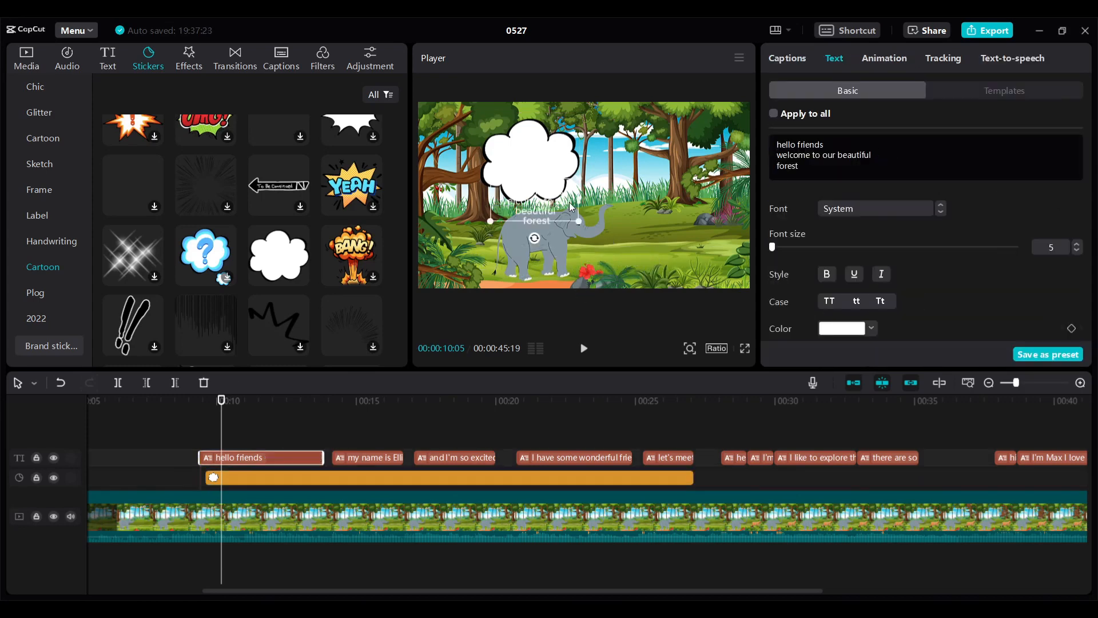
{"action": "left_click", "coordinate": [880, 208]}
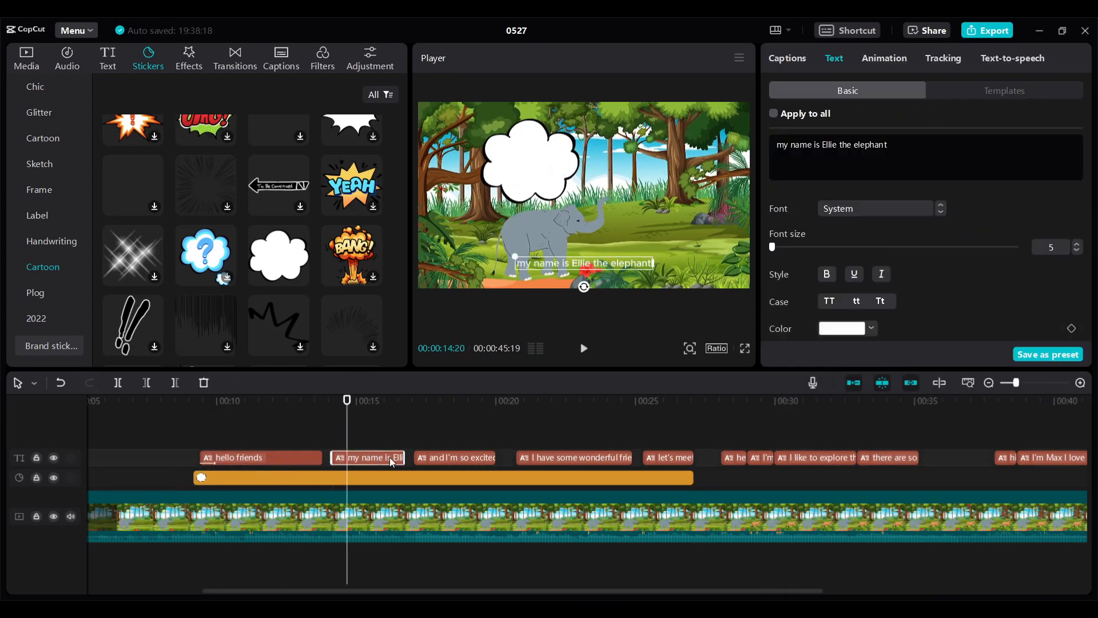
{"action": "left_click", "coordinate": [455, 458]}
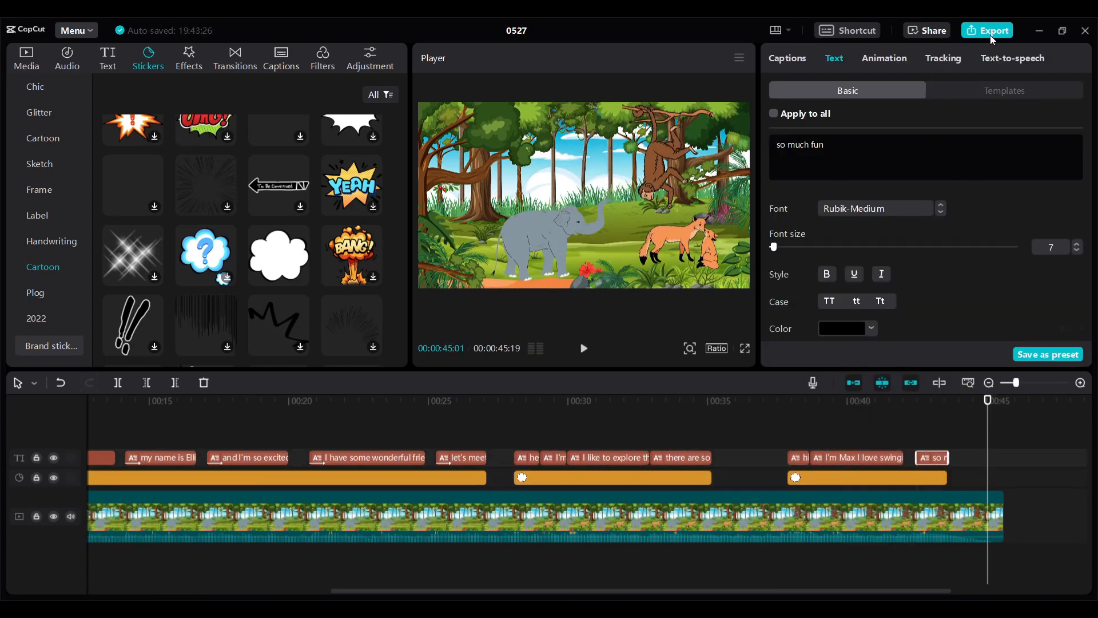
Open the export settings for the captioned video
{"action": "left_click", "coordinate": [989, 33]}
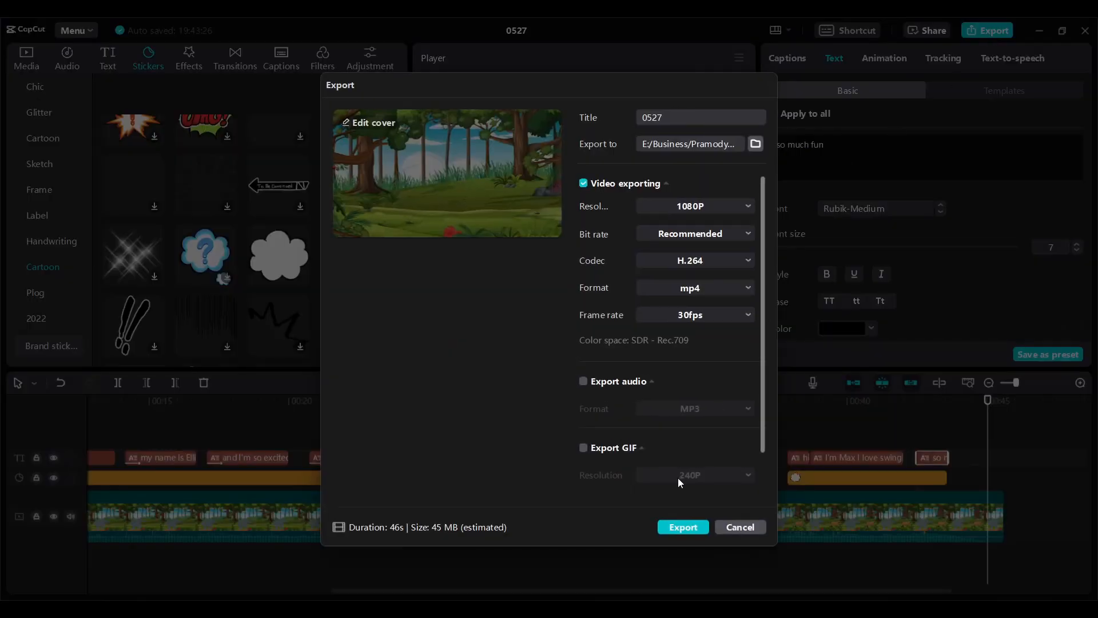